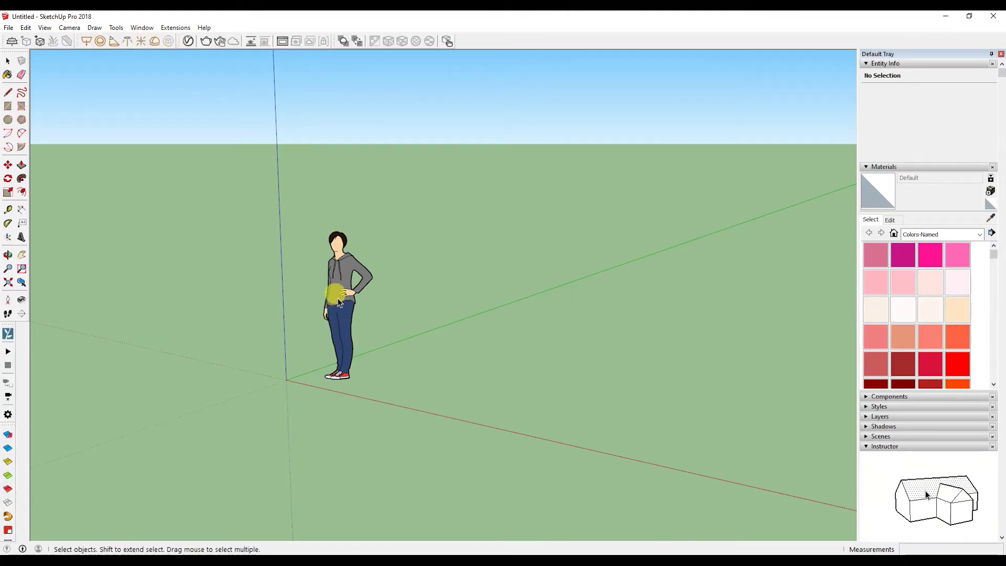
Delete the default human figure from the model
{"action": "left_click", "coordinate": [338, 303]}
{"action": "key", "text": "Delete"}
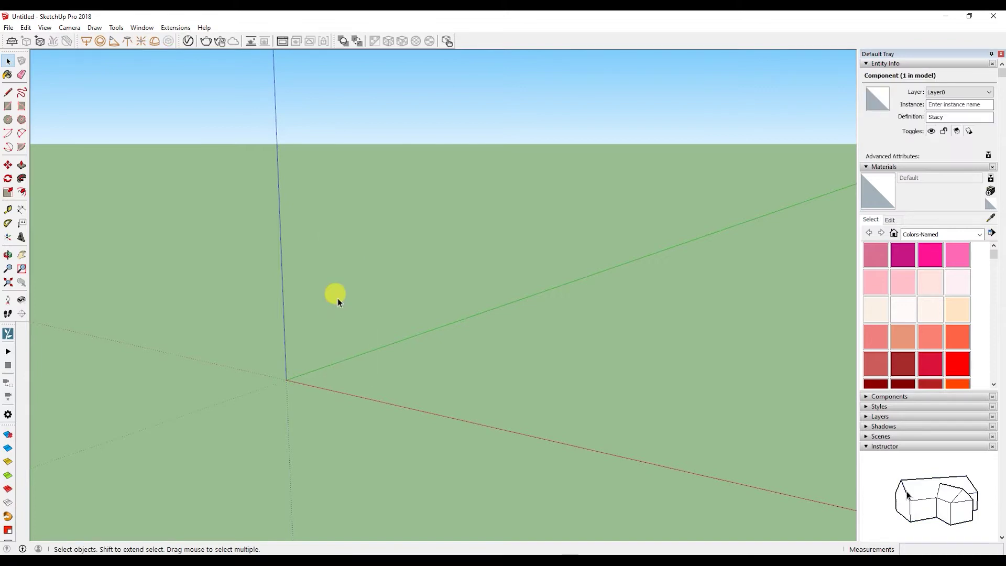
{"action": "left_click", "coordinate": [8, 107]}
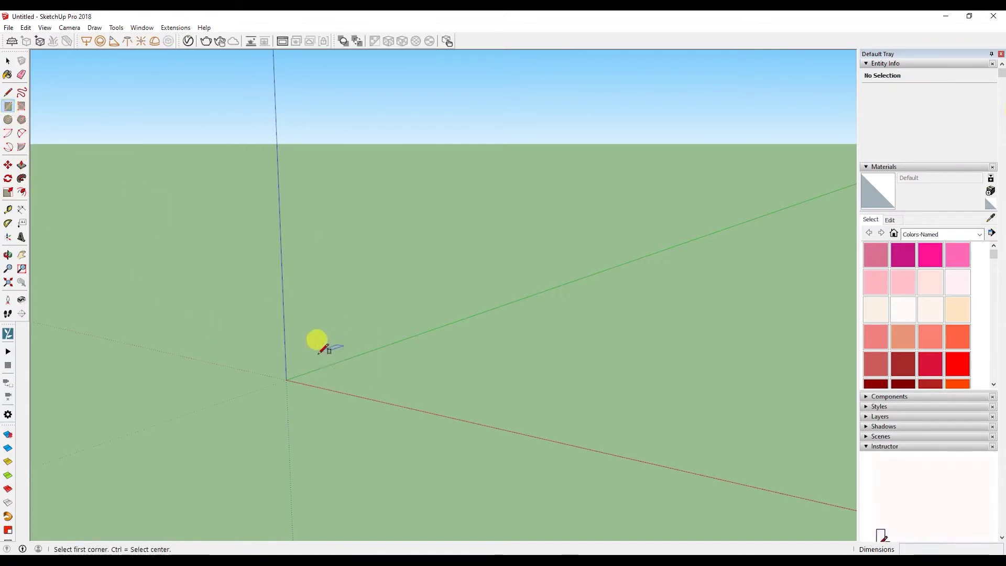
{"action": "left_click", "coordinate": [286, 380]}
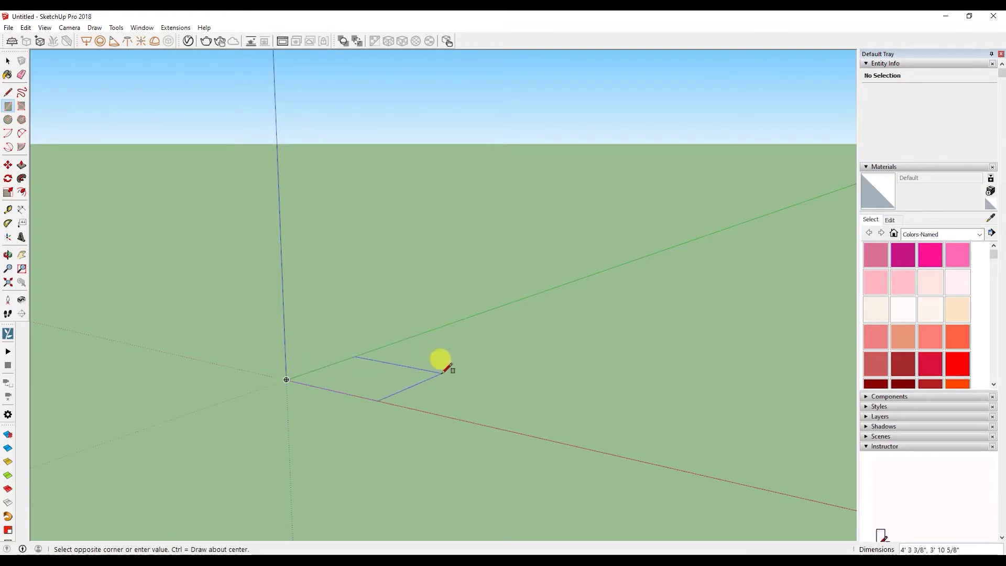
{"action": "key", "text": "Escape"}
Set the model's length unit format to Decimal
{"action": "left_click", "coordinate": [142, 27]}
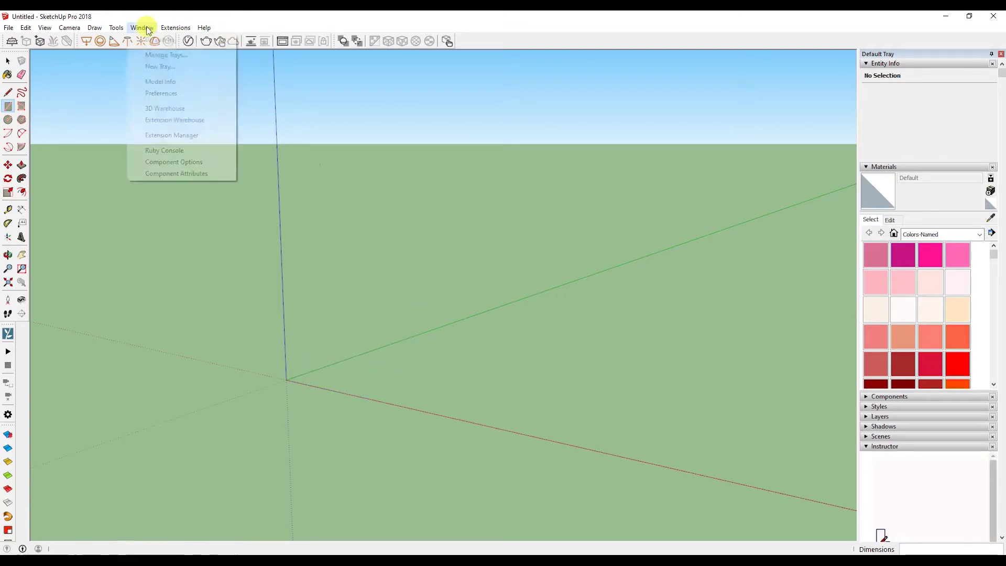
{"action": "left_click", "coordinate": [162, 83]}
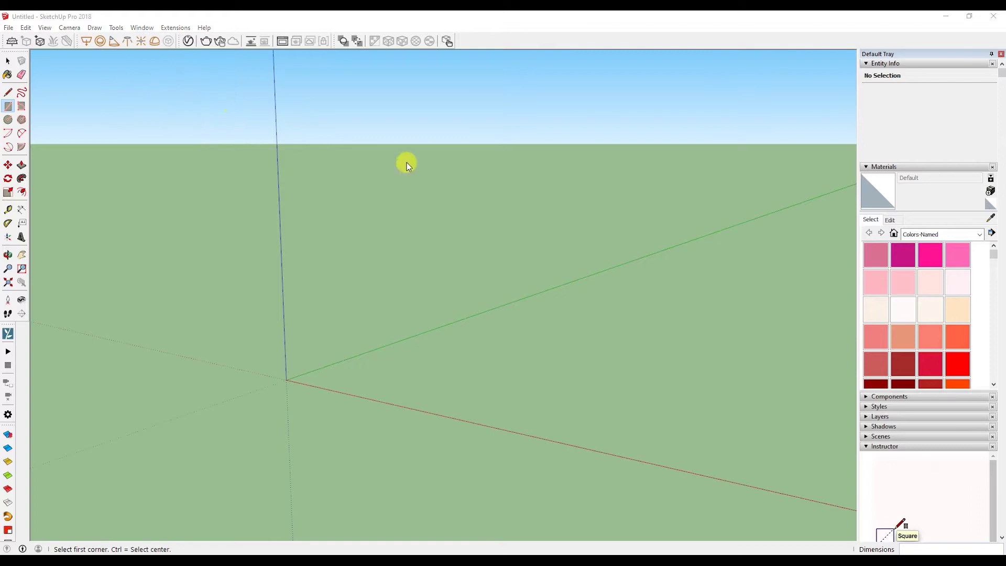
{"action": "left_click", "coordinate": [717, 175]}
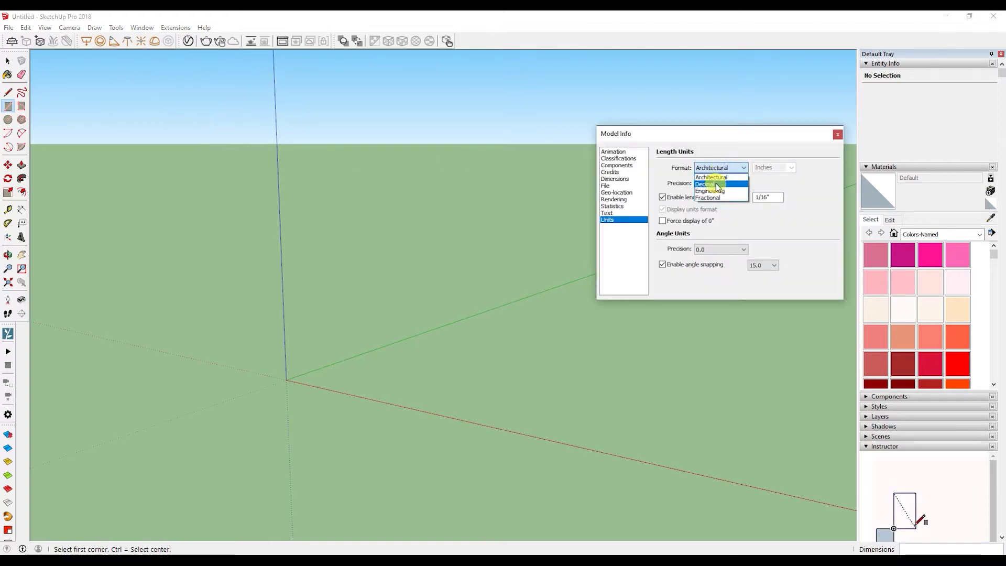
{"action": "left_click", "coordinate": [718, 184]}
{"action": "left_click", "coordinate": [838, 135]}
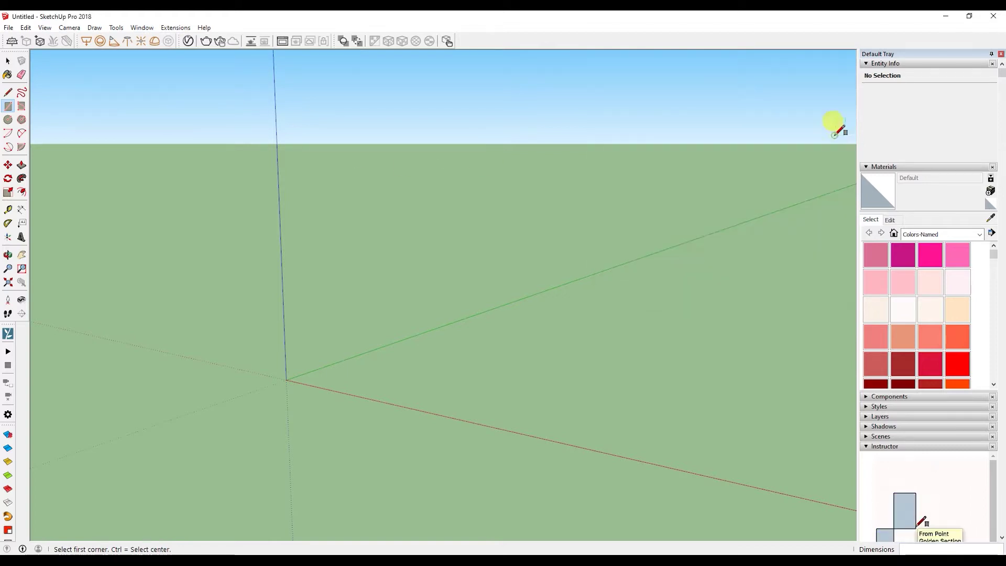
Draw a 90" by 90" rectangle on the ground with one corner at the origin
{"action": "left_click", "coordinate": [286, 379]}
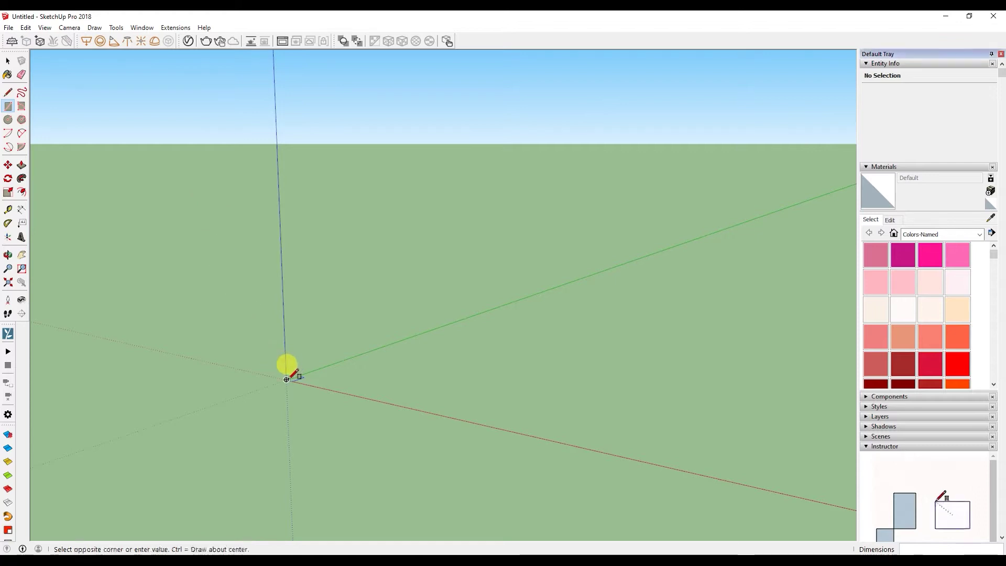
{"action": "type", "text": "90\",90"}
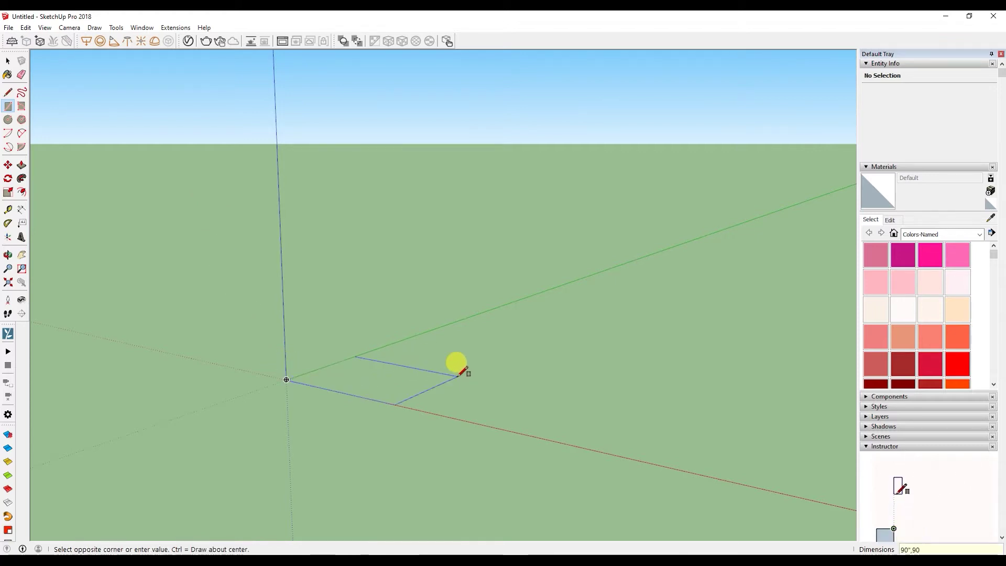
{"action": "key", "text": "Return"}
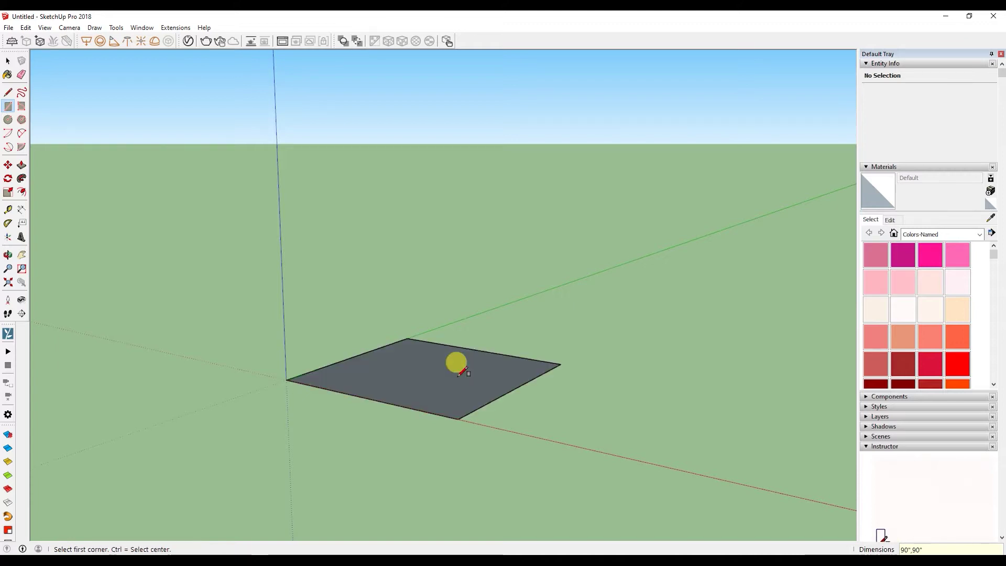
{"action": "key", "text": "space"}
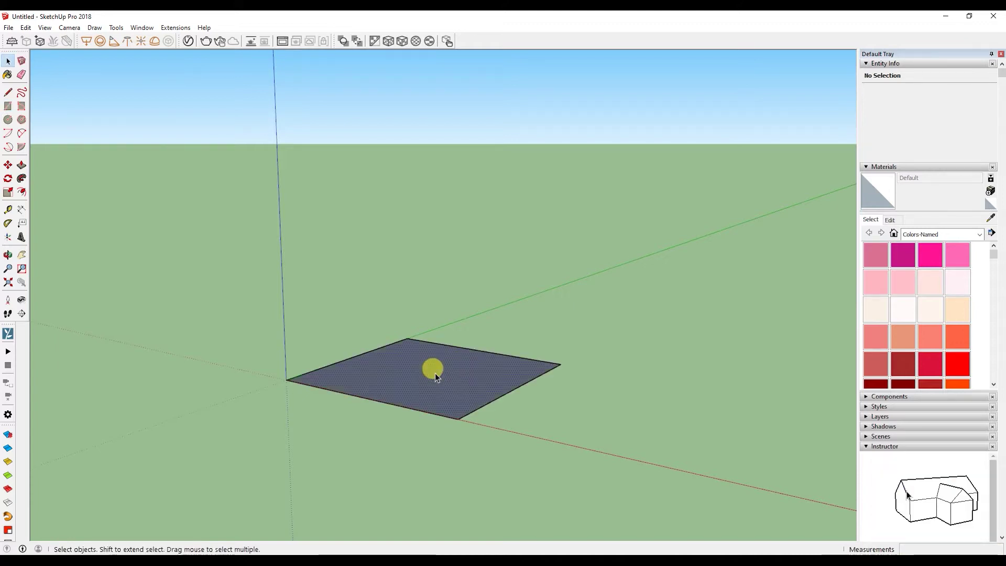
Push/Pull the square face upward 90" to form a cube
{"action": "left_click", "coordinate": [435, 373]}
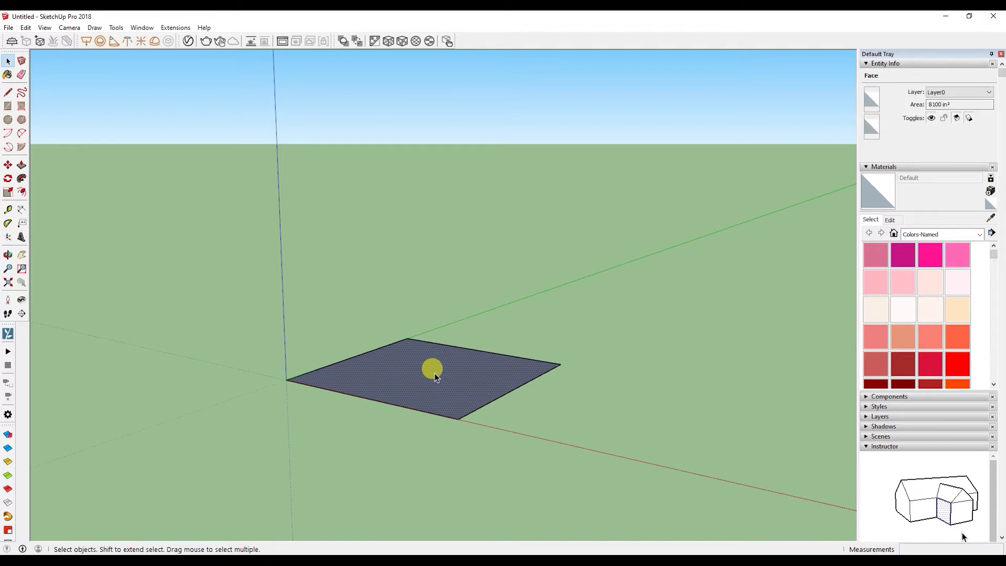
{"action": "key", "text": "p"}
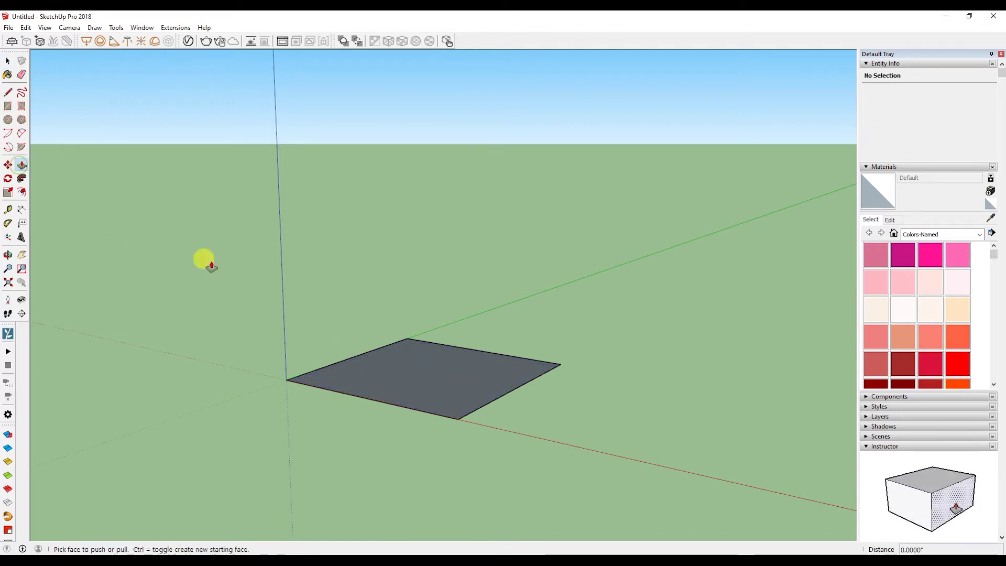
{"action": "mouse_move", "coordinate": [422, 382]}
{"action": "left_mouse_down"}
{"action": "mouse_move", "coordinate": [431, 385]}
{"action": "mouse_move", "coordinate": [431, 373]}
{"action": "left_mouse_up"}
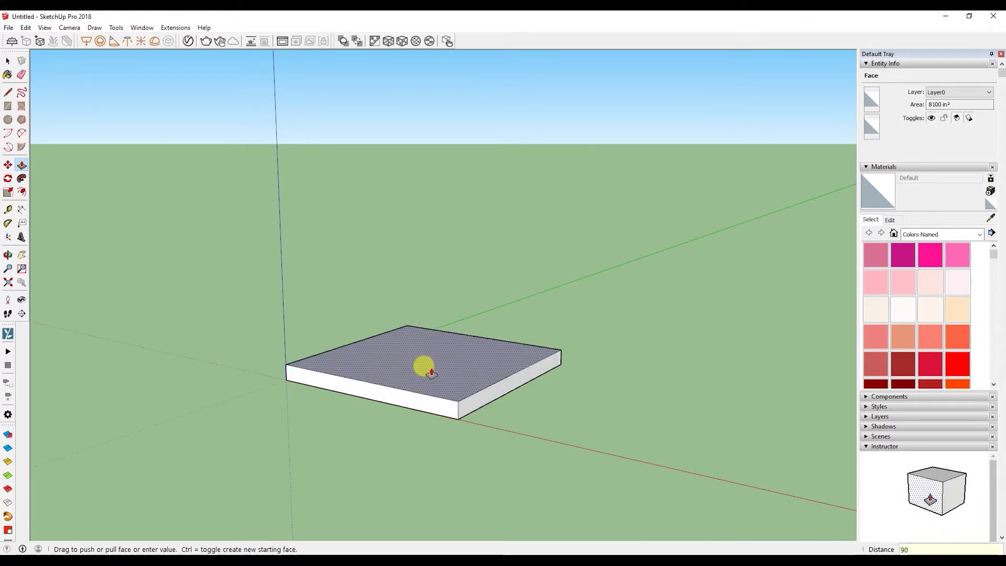
{"action": "key", "text": "Return"}
{"action": "key", "text": "space"}
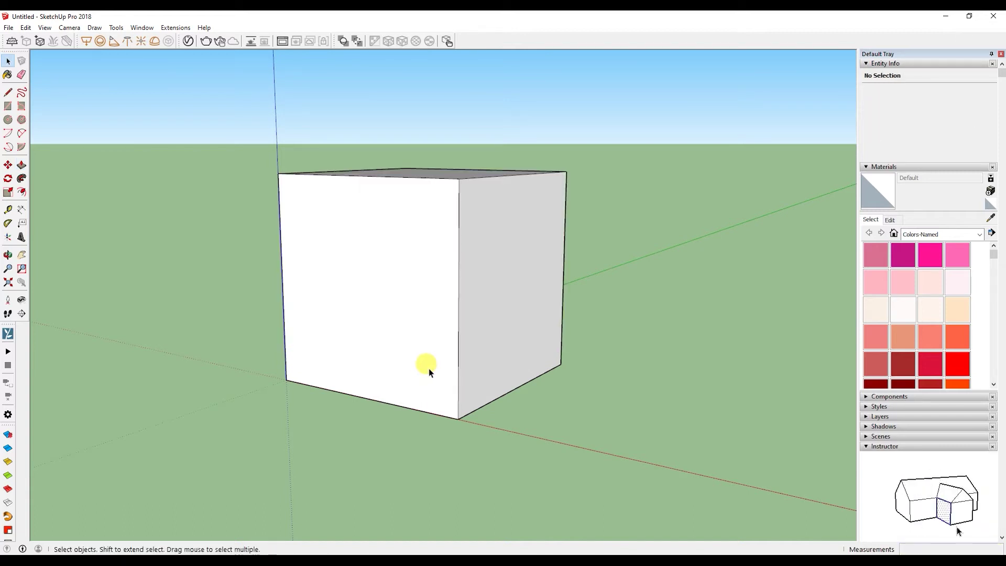
Place two guides on the cube's top face parallel to the green axis, 30" from the edge above that axis and 30" apart
{"action": "middle_click_drag", "start_coordinate": [454, 257], "coordinate": [478, 304]}
{"action": "scroll", "coordinate": [477, 288], "scroll_direction": "up", "scroll_amount": 6}
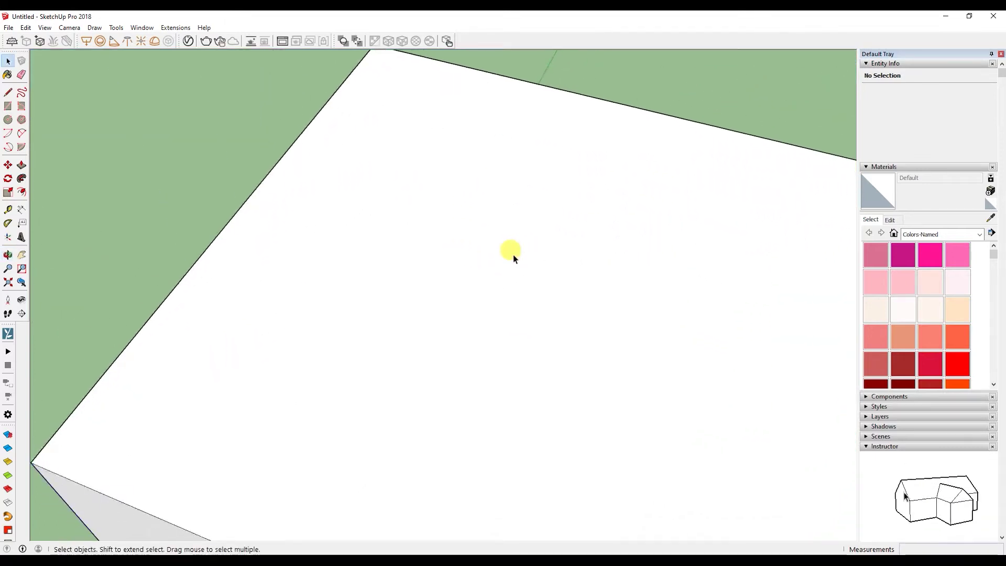
{"action": "scroll", "coordinate": [518, 265], "scroll_direction": "down", "scroll_amount": 6}
{"action": "middle_click_drag", "start_coordinate": [521, 269], "coordinate": [524, 353]}
{"action": "scroll", "coordinate": [514, 292], "scroll_direction": "up", "scroll_amount": 7}
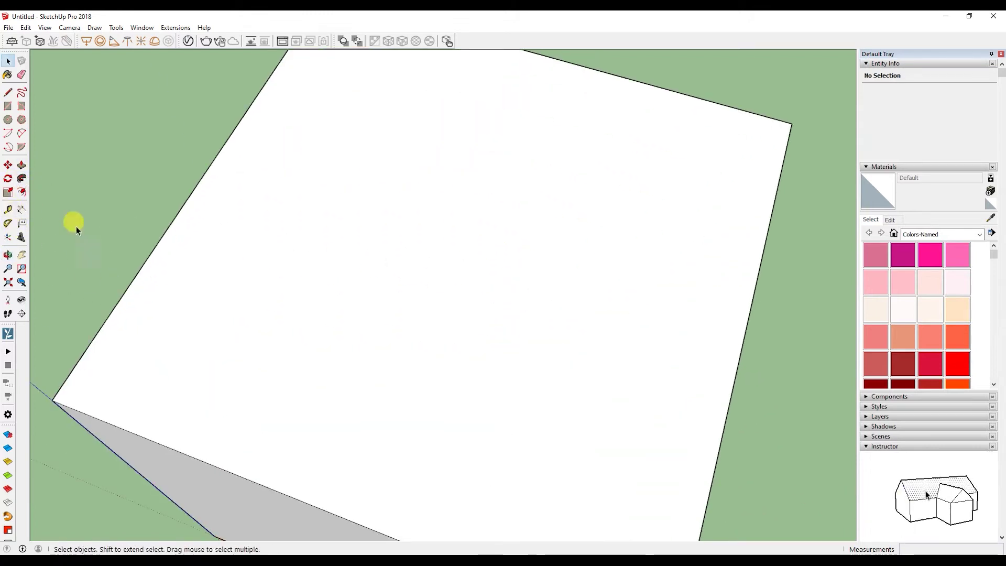
{"action": "left_click", "coordinate": [8, 209]}
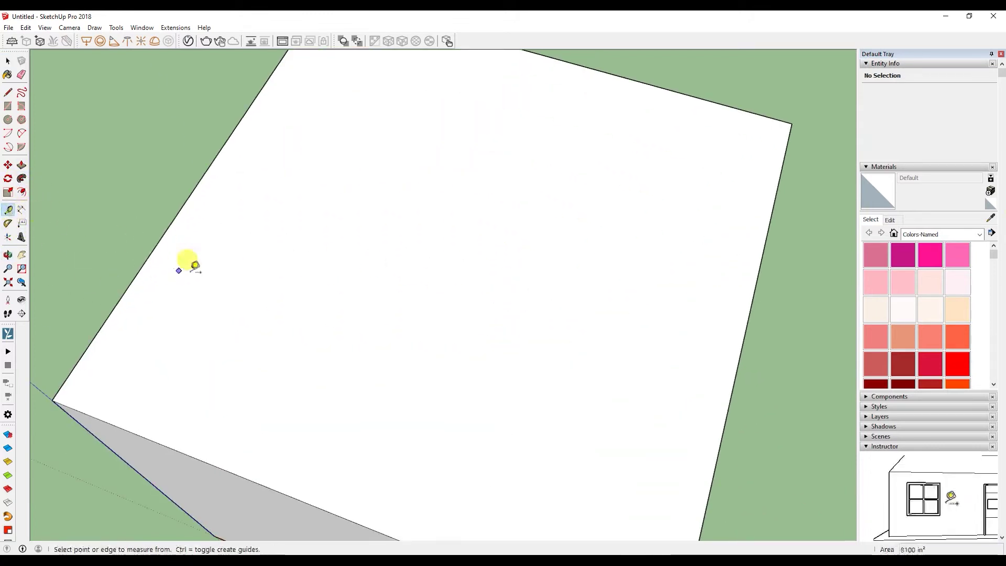
{"action": "left_click", "coordinate": [146, 260]}
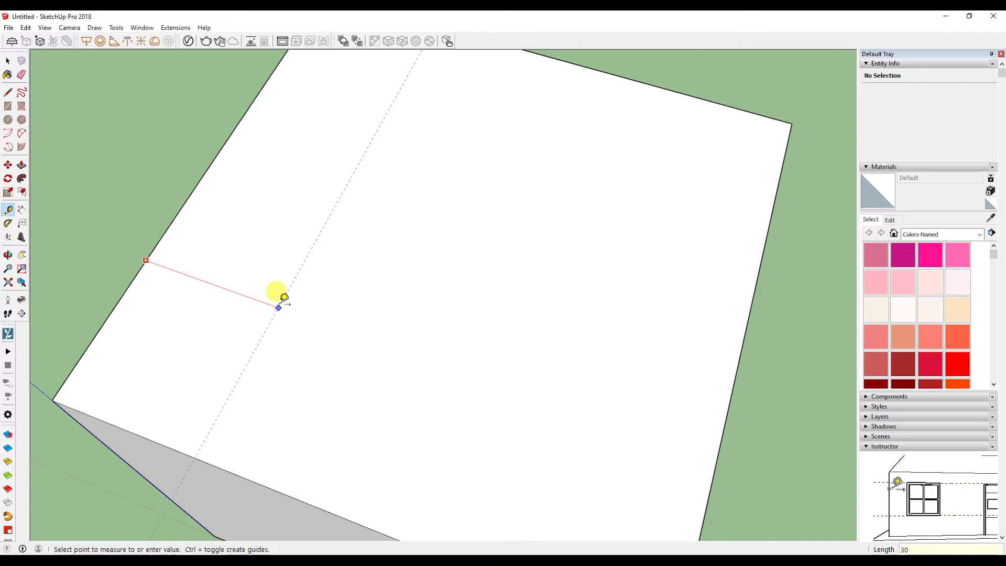
{"action": "left_click", "coordinate": [280, 304]}
{"action": "left_click", "coordinate": [317, 325]}
{"action": "key", "text": "Return"}
Place two guides on the top face parallel to the red axis, 30" from the back edge and 30" apart
{"action": "left_click", "coordinate": [696, 98]}
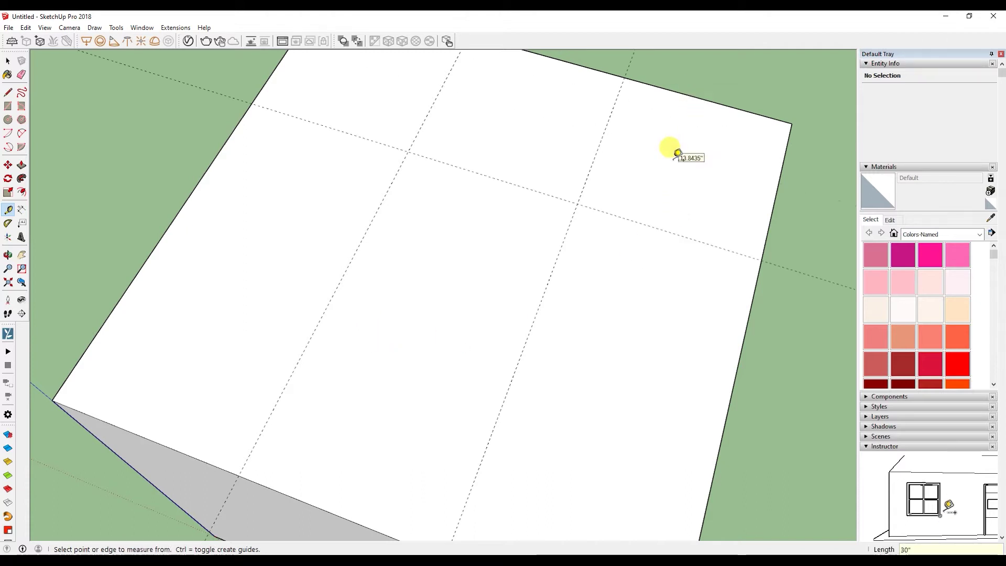
{"action": "left_click", "coordinate": [651, 225]}
{"action": "left_click", "coordinate": [651, 226]}
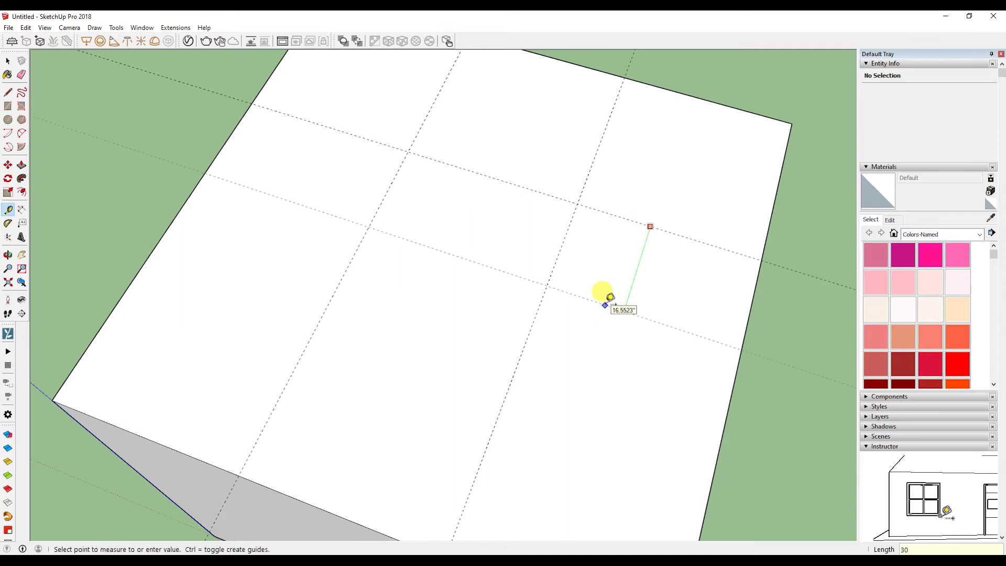
{"action": "key", "text": "Return"}
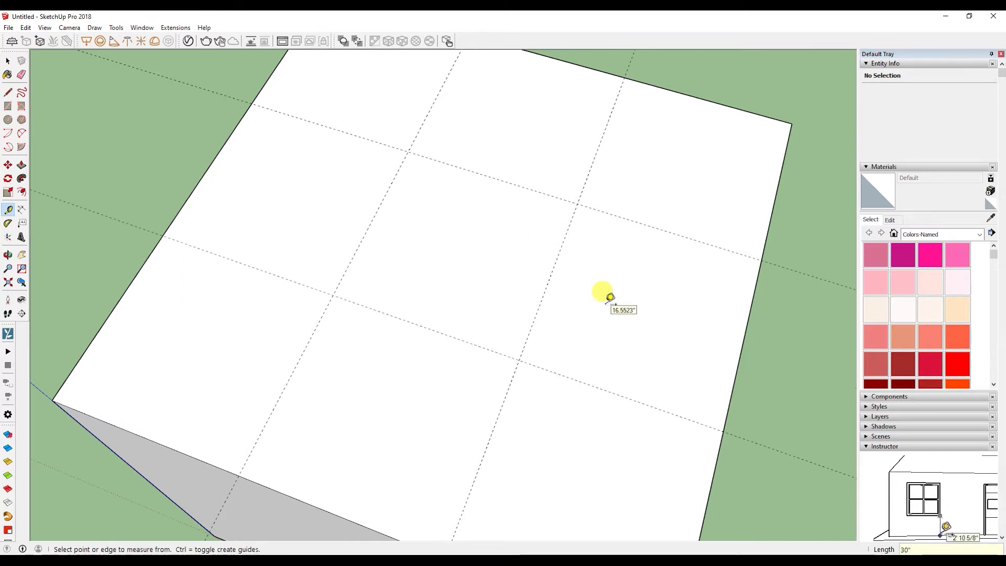
{"action": "key", "text": "space"}
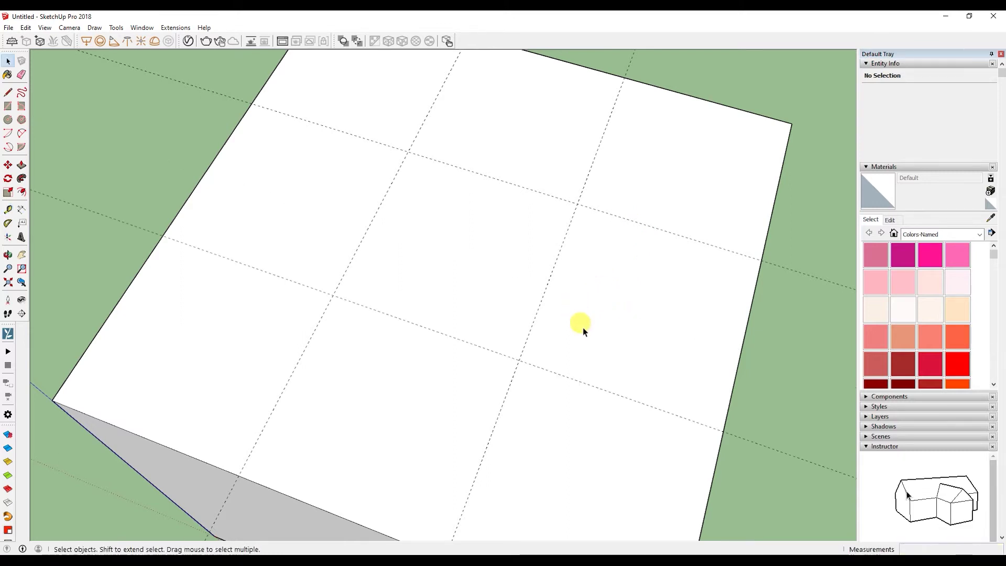
Place a horizontal guide on the cube's front face 30" below its top edge
{"action": "middle_click_drag", "start_coordinate": [579, 322], "coordinate": [595, 194]}
{"action": "scroll", "coordinate": [579, 236], "scroll_direction": "up", "scroll_amount": 7}
{"action": "middle_click_drag", "start_coordinate": [578, 236], "coordinate": [550, 285]}
{"action": "scroll", "coordinate": [563, 274], "scroll_direction": "down", "scroll_amount": 15}
{"action": "scroll", "coordinate": [551, 285], "scroll_direction": "up", "scroll_amount": 8}
{"action": "scroll", "coordinate": [517, 314], "scroll_direction": "down", "scroll_amount": 8}
{"action": "middle_click_drag", "start_coordinate": [517, 314], "coordinate": [498, 274]}
{"action": "key", "text": "t"}
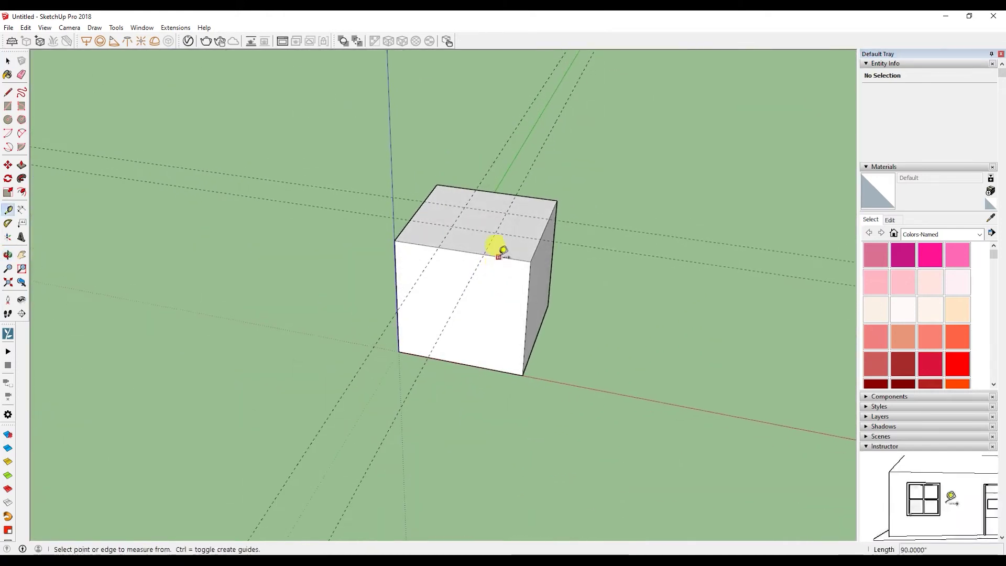
{"action": "left_click", "coordinate": [507, 260]}
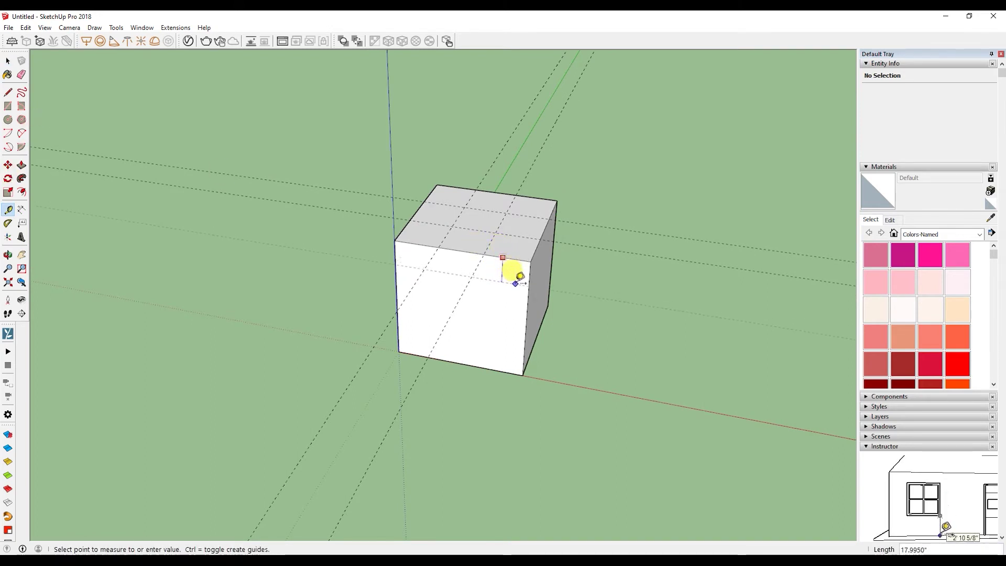
{"action": "type", "text": "30"}
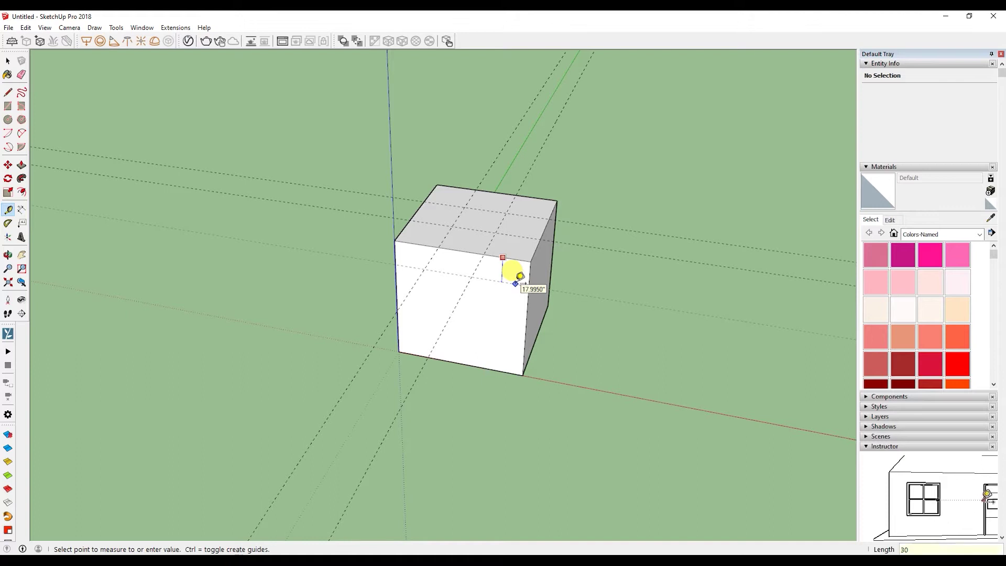
{"action": "key", "text": "Return"}
Place a second horizontal guide on the front face 30" below the first one
{"action": "middle_click_drag", "start_coordinate": [512, 285], "coordinate": [485, 247]}
{"action": "left_click", "coordinate": [483, 273]}
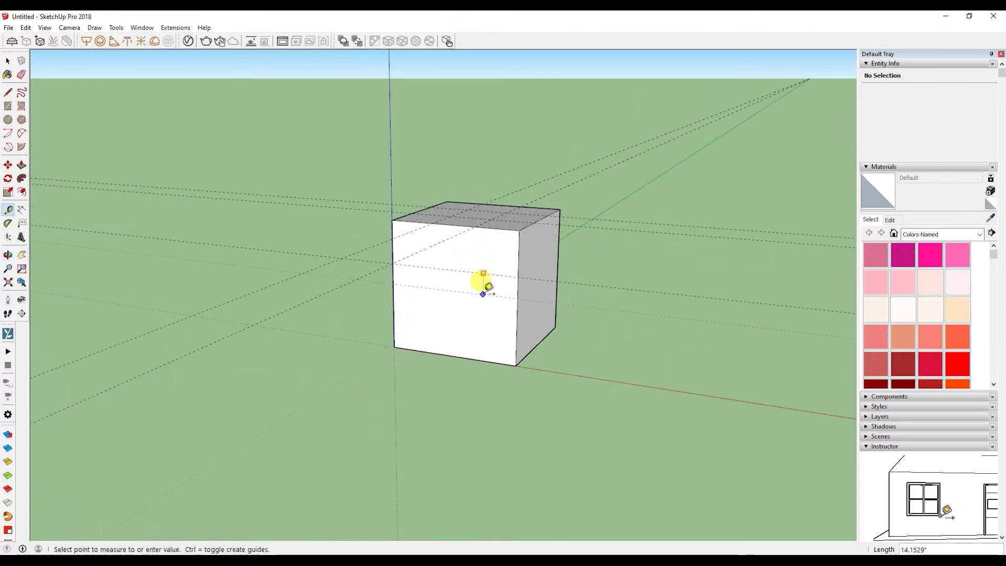
{"action": "type", "text": "30"}
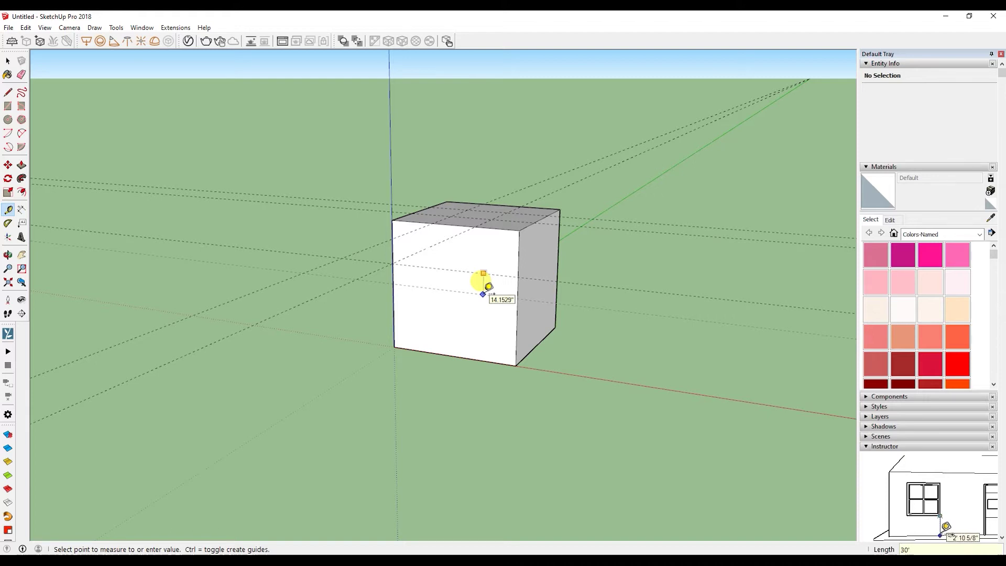
{"action": "key", "text": "Return"}
{"action": "key", "text": "space"}
Draw two lines along the top-face guides to outline a 30" square at the front corner farthest along the red axis
{"action": "middle_click_drag", "start_coordinate": [483, 294], "coordinate": [499, 308]}
{"action": "scroll", "coordinate": [496, 272], "scroll_direction": "up", "scroll_amount": 6}
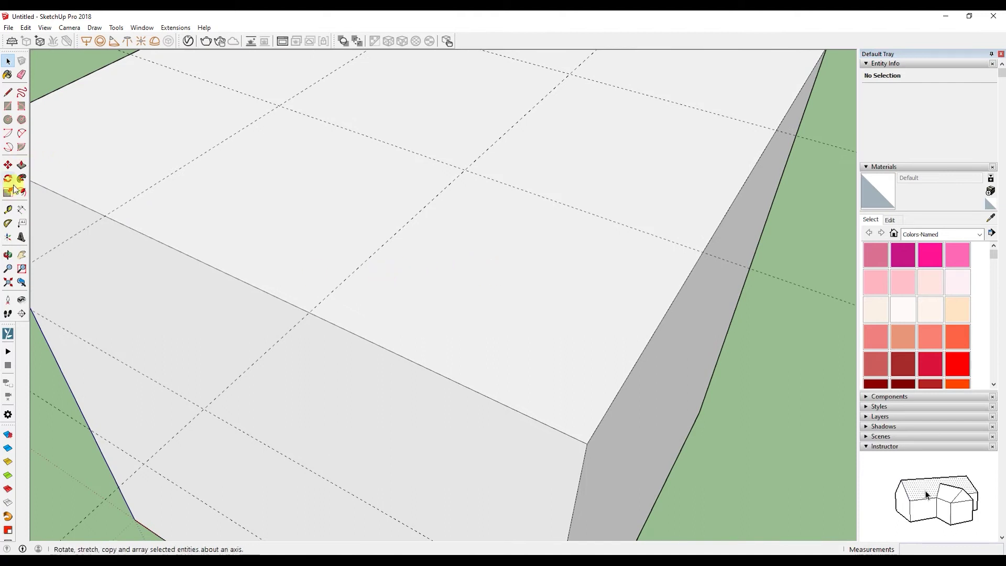
{"action": "left_click", "coordinate": [8, 106]}
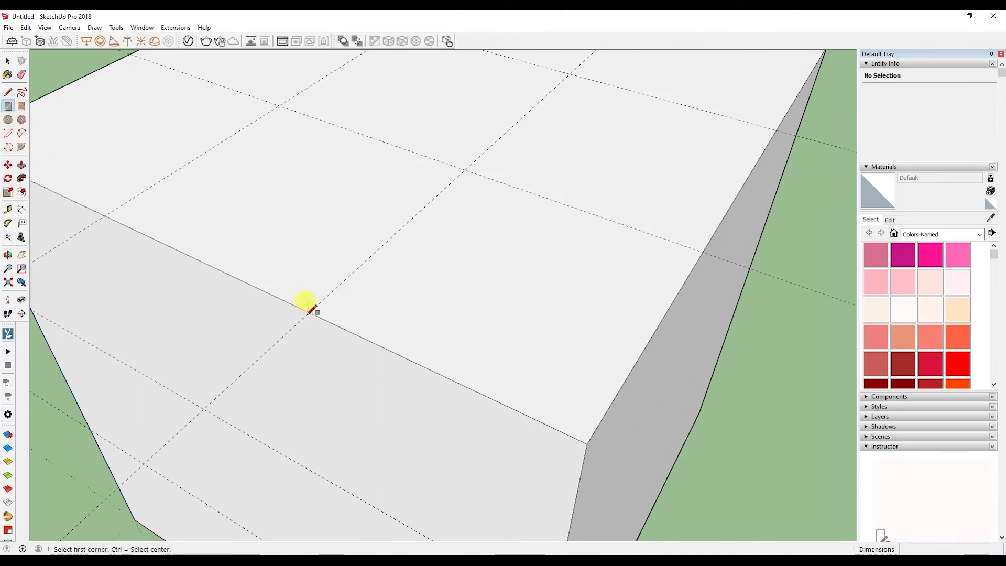
{"action": "left_click", "coordinate": [7, 92]}
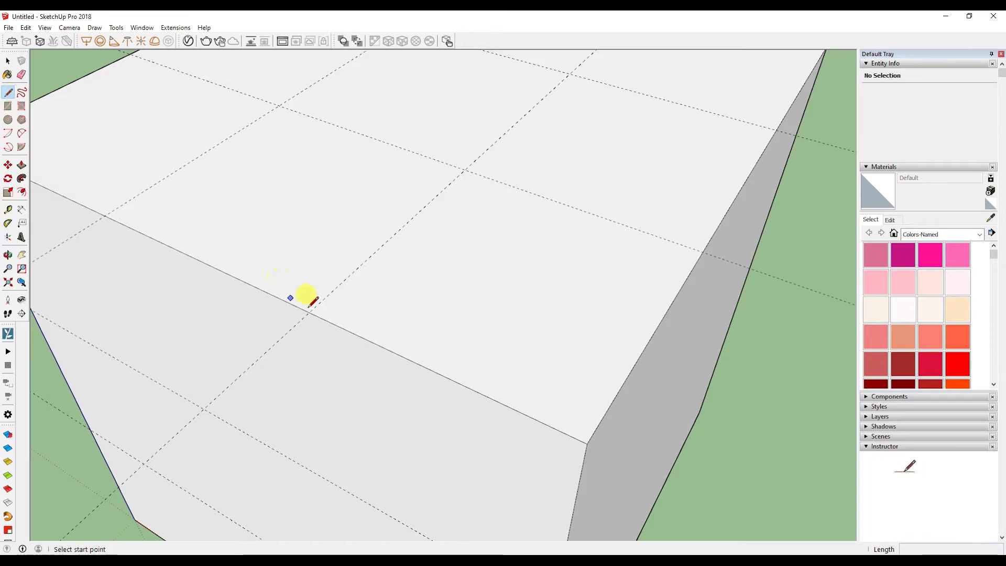
{"action": "left_click", "coordinate": [308, 313]}
{"action": "left_click", "coordinate": [464, 170]}
{"action": "left_click", "coordinate": [704, 250]}
{"action": "key", "text": "space"}
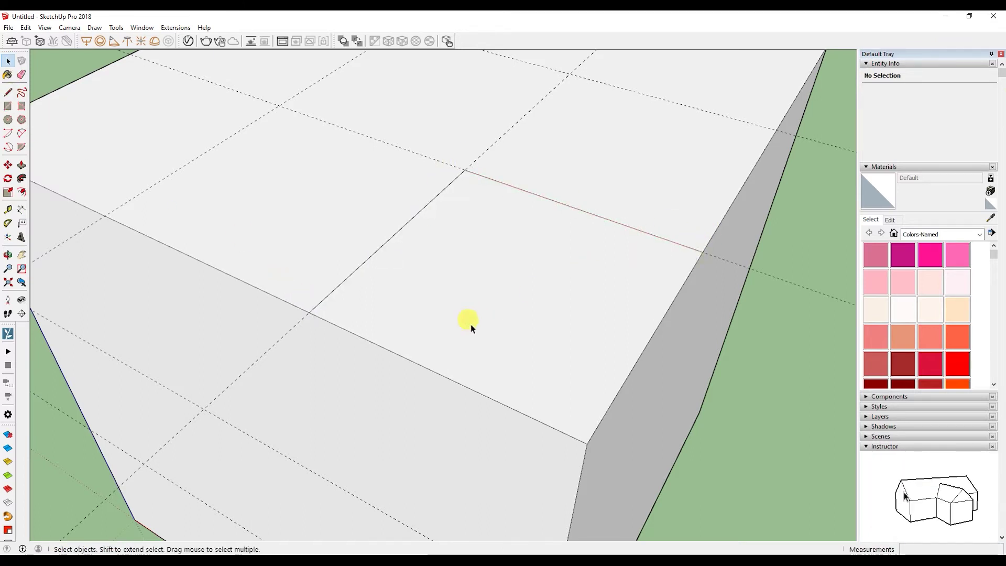
Push/Pull the outlined corner square down 60" to cut a notch in the cube
{"action": "left_click", "coordinate": [471, 325]}
{"action": "key", "text": "p"}
{"action": "left_click_drag", "start_coordinate": [470, 325], "coordinate": [470, 348]}
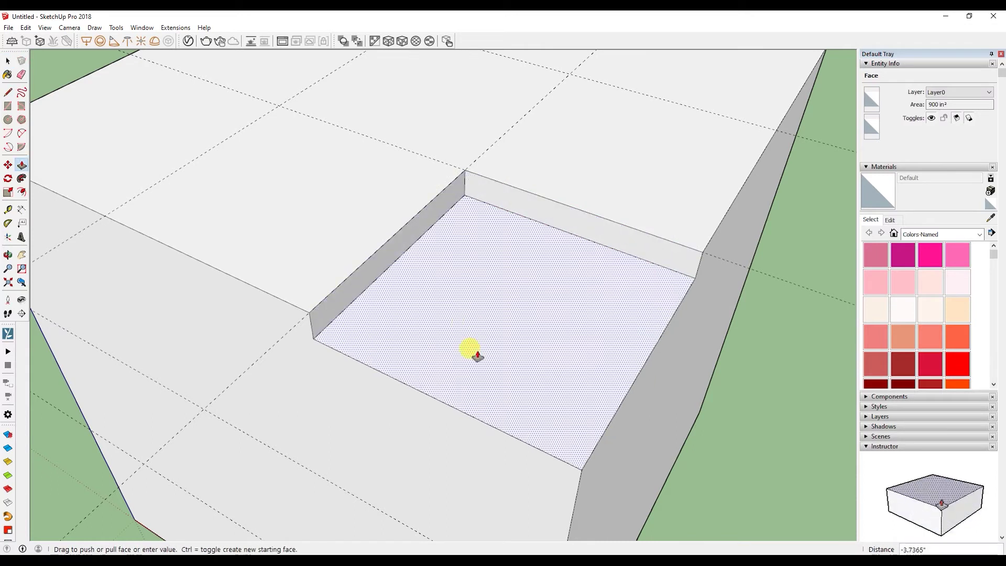
{"action": "scroll", "coordinate": [508, 353], "scroll_direction": "down", "scroll_amount": 6}
{"action": "left_click_drag", "start_coordinate": [517, 313], "coordinate": [512, 344]}
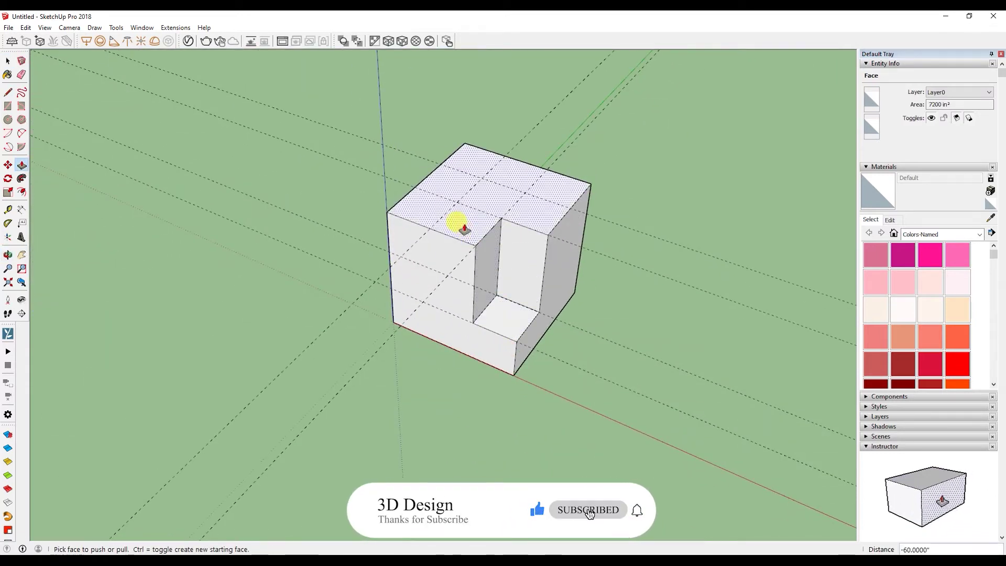
Draw two 60" lines along the top-face guides to outline an L-shaped area around the corner notch
{"action": "left_click", "coordinate": [8, 92]}
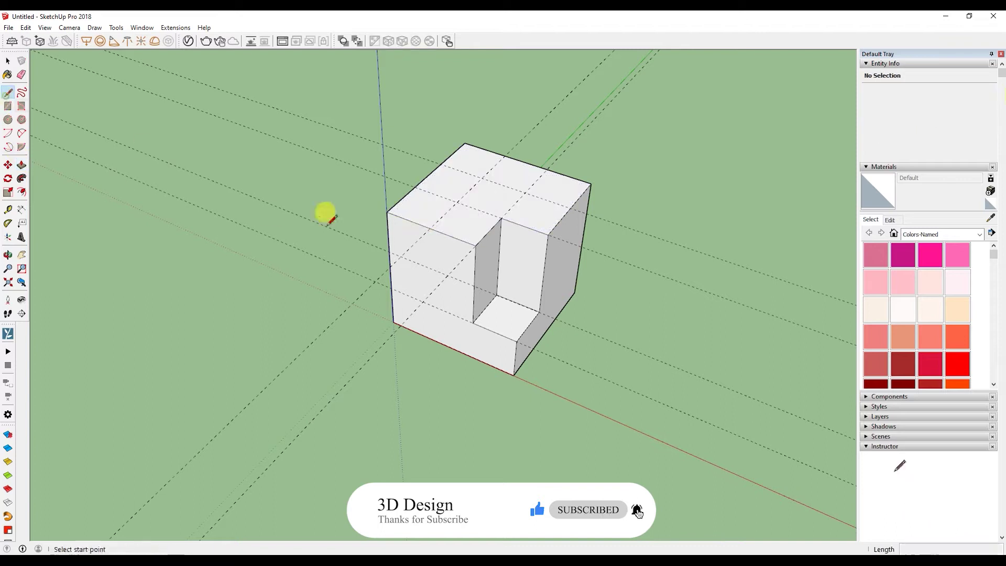
{"action": "left_click", "coordinate": [430, 228]}
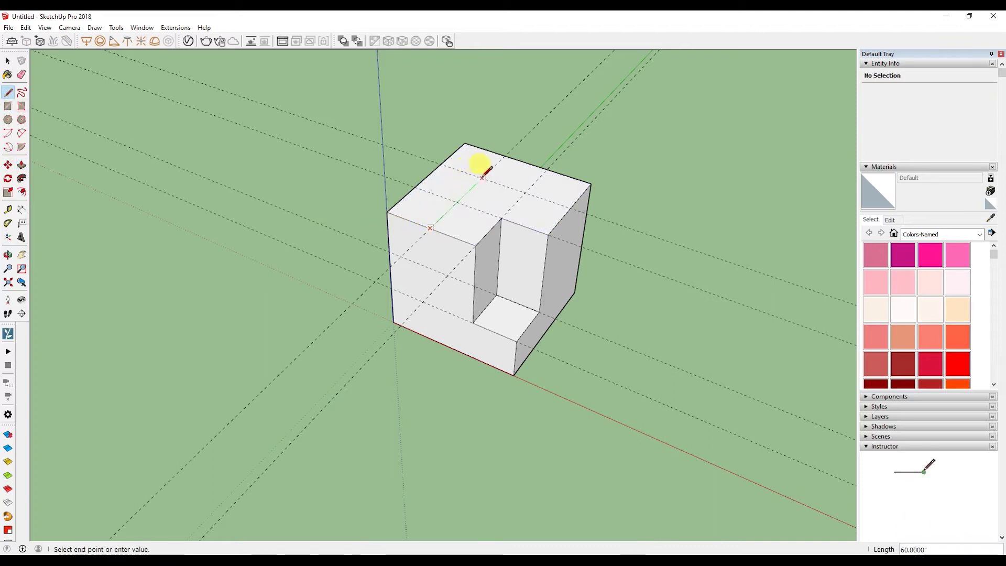
{"action": "left_click", "coordinate": [571, 206]}
{"action": "key", "text": "space"}
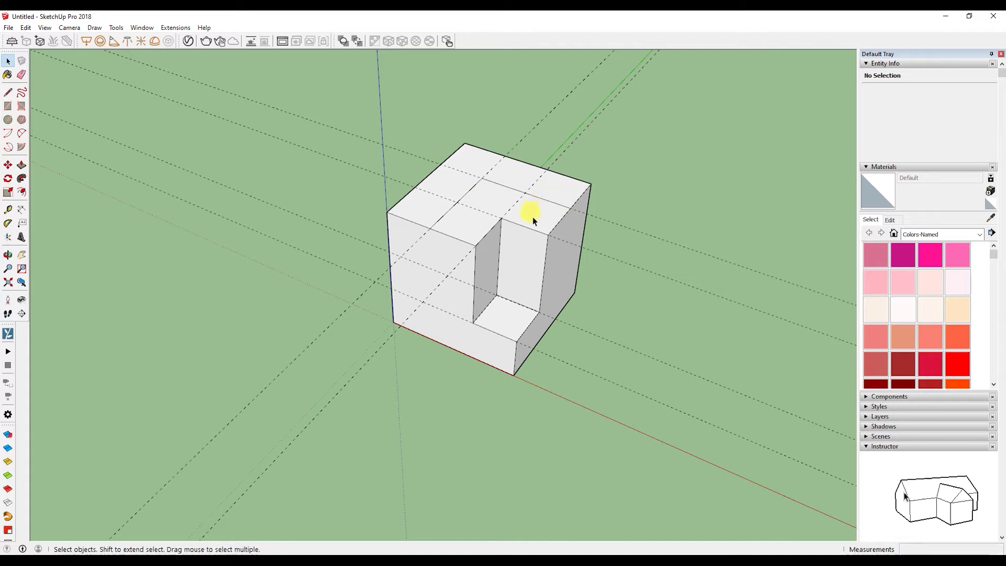
Push/Pull the L-shaped top area down to the upper front-face guide, 30" below the top
{"action": "left_click", "coordinate": [533, 216]}
{"action": "left_click", "coordinate": [22, 165]}
{"action": "left_click", "coordinate": [530, 213]}
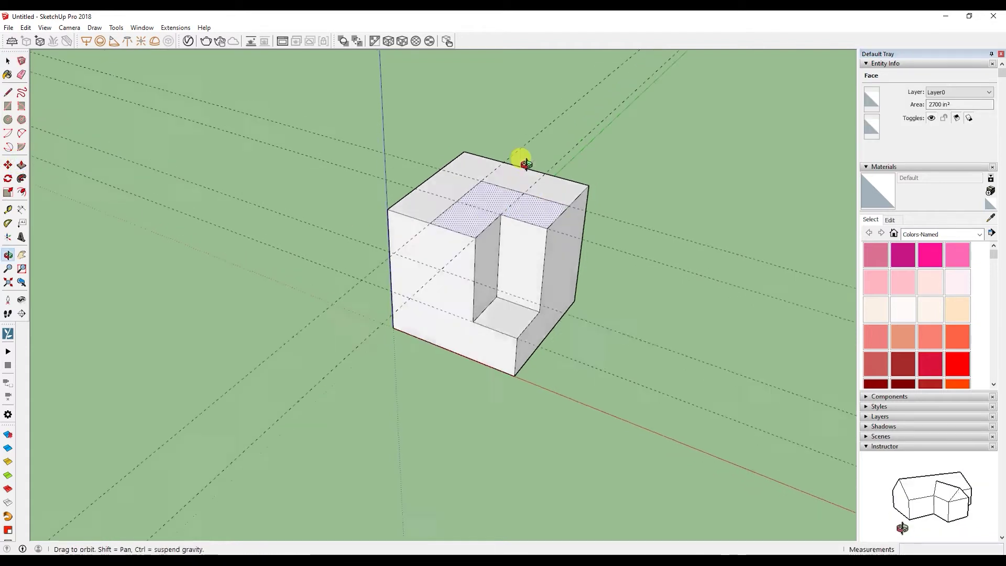
{"action": "left_click", "coordinate": [474, 275]}
{"action": "key", "text": "space"}
{"action": "middle_click_drag", "start_coordinate": [489, 236], "coordinate": [479, 286]}
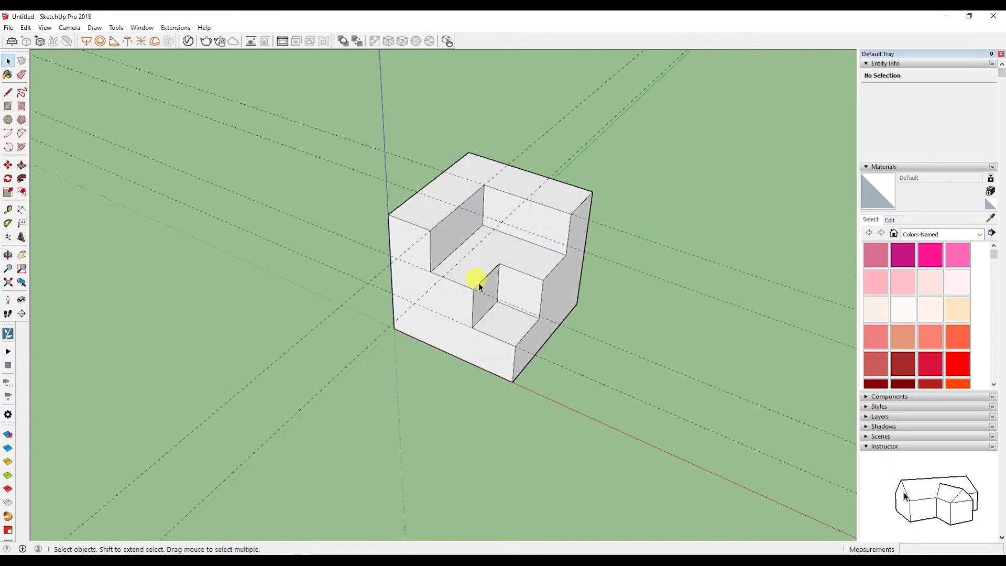
Delete all guides from the model
{"action": "left_click", "coordinate": [25, 27]}
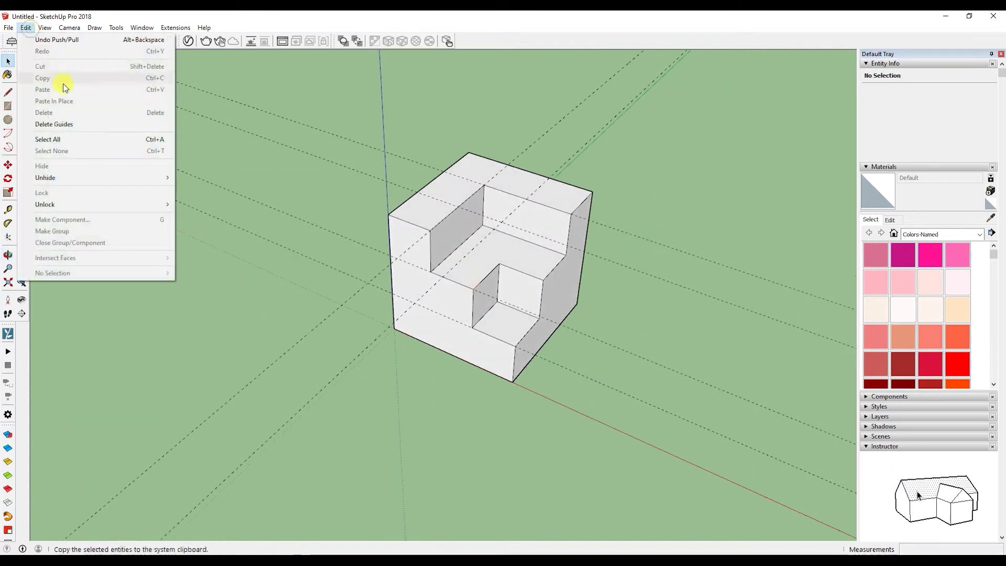
{"action": "left_click", "coordinate": [61, 121]}
{"action": "middle_click_drag", "start_coordinate": [424, 223], "coordinate": [445, 200]}
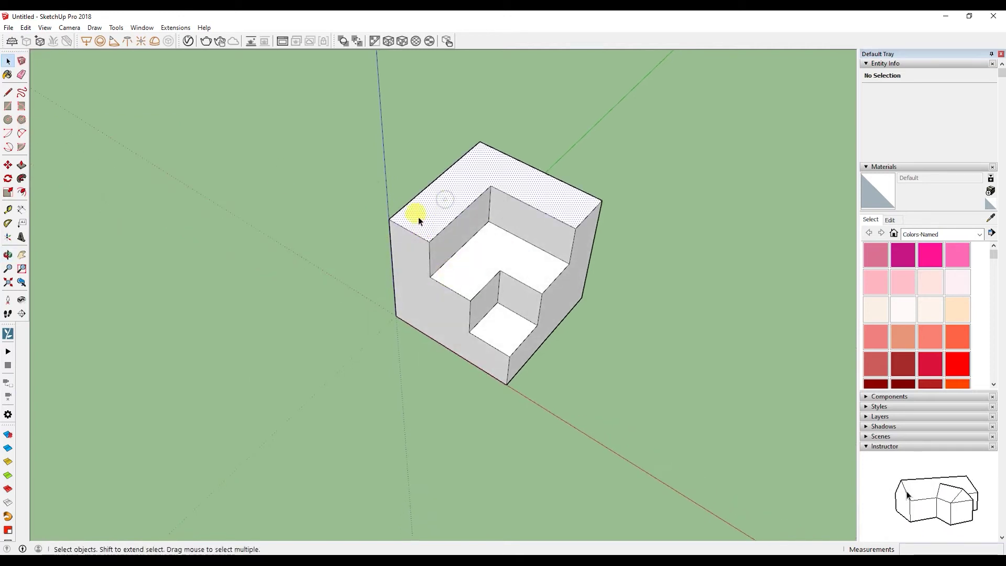
Offset the outline of the topmost L-shaped face 4" inward
{"action": "left_click", "coordinate": [419, 218]}
{"action": "scroll", "coordinate": [420, 219], "scroll_direction": "up", "scroll_amount": 5}
{"action": "scroll", "coordinate": [420, 218], "scroll_direction": "up", "scroll_amount": 3}
{"action": "key", "text": "f"}
{"action": "left_click", "coordinate": [297, 255]}
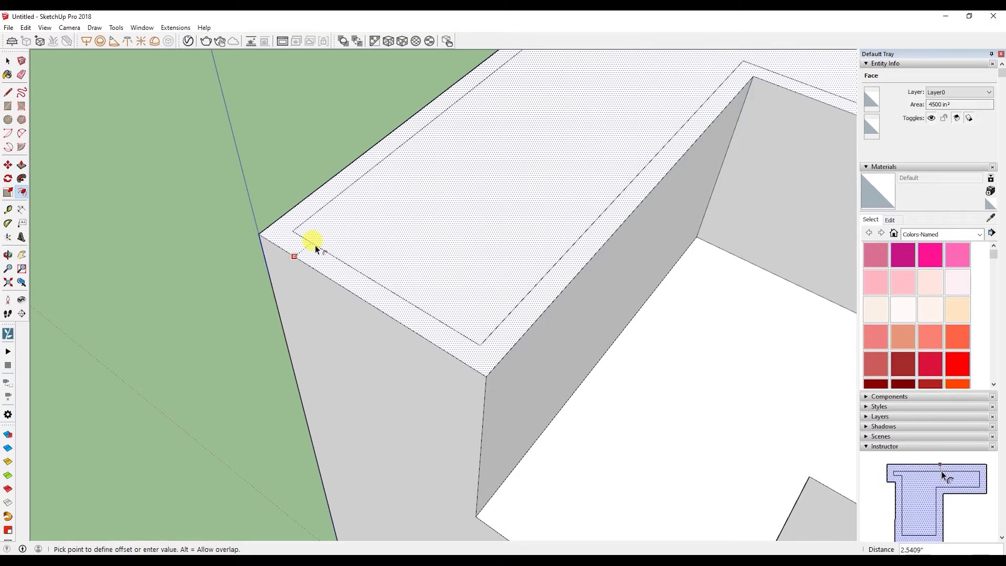
{"action": "key", "text": "Return"}
{"action": "middle_click_drag", "start_coordinate": [608, 445], "coordinate": [468, 146], "text": "shift"}
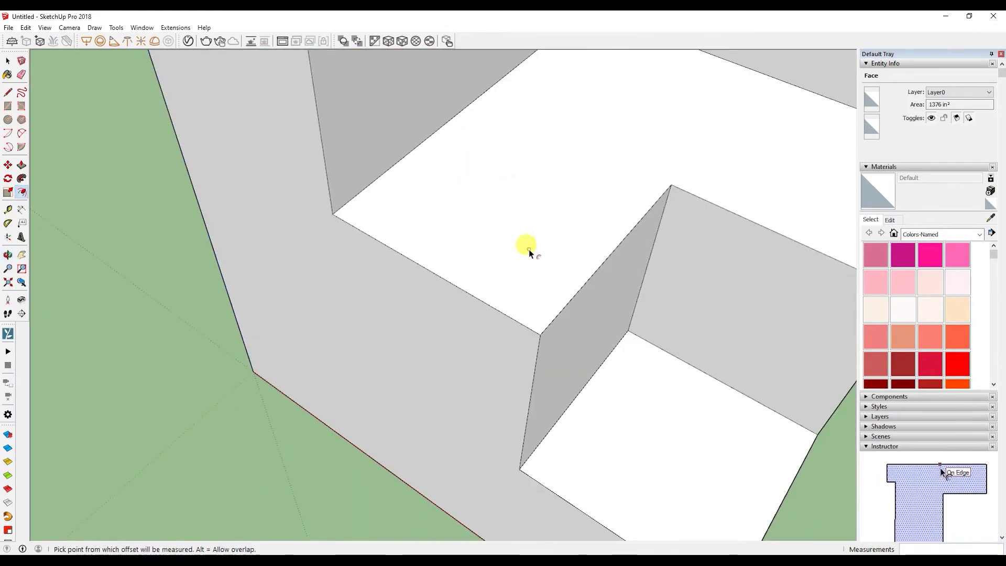
Offset the outline of the middle L-shaped step 4" inward
{"action": "key", "text": "space"}
{"action": "left_click", "coordinate": [451, 227]}
{"action": "left_click", "coordinate": [22, 192]}
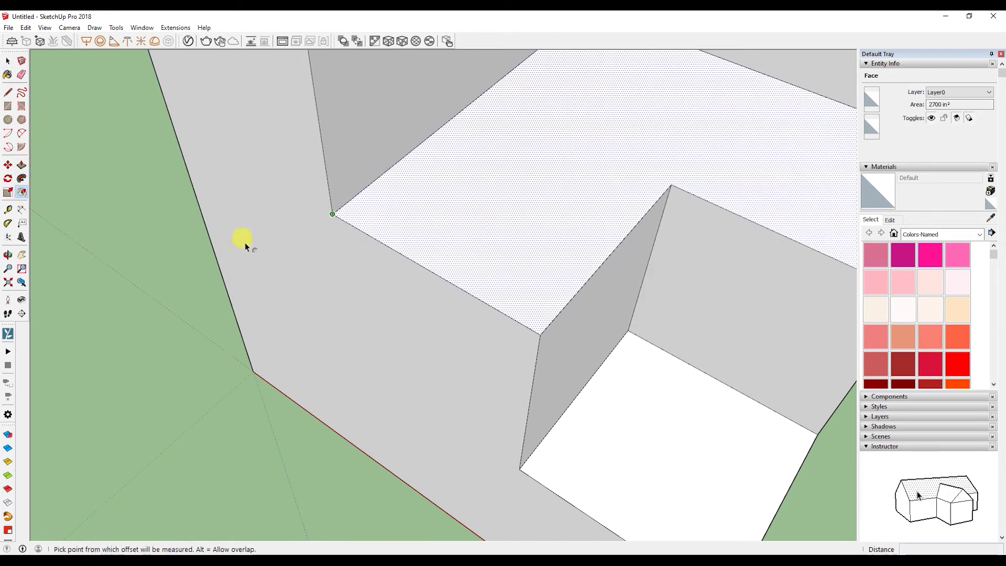
{"action": "left_click", "coordinate": [409, 258]}
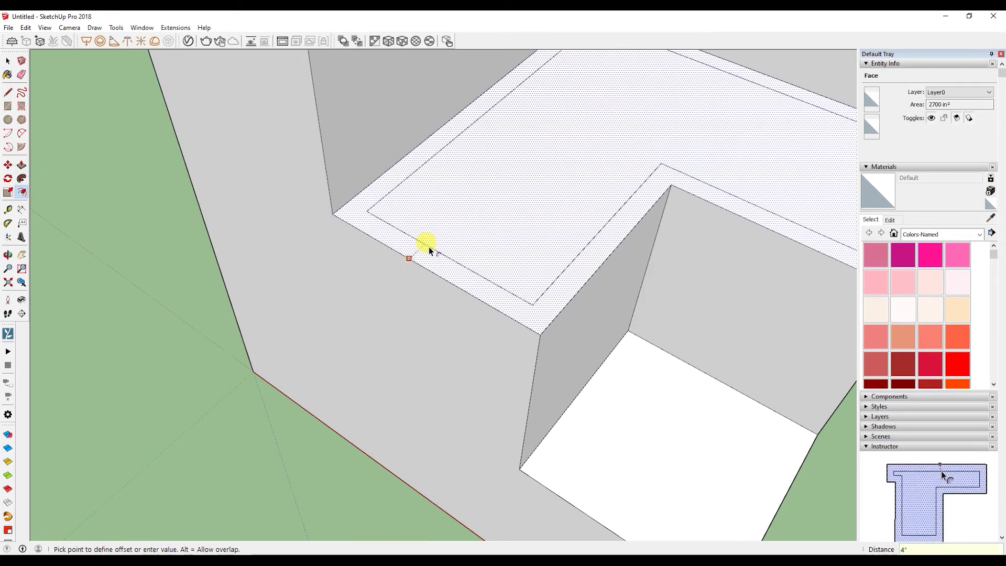
{"action": "left_click", "coordinate": [428, 247]}
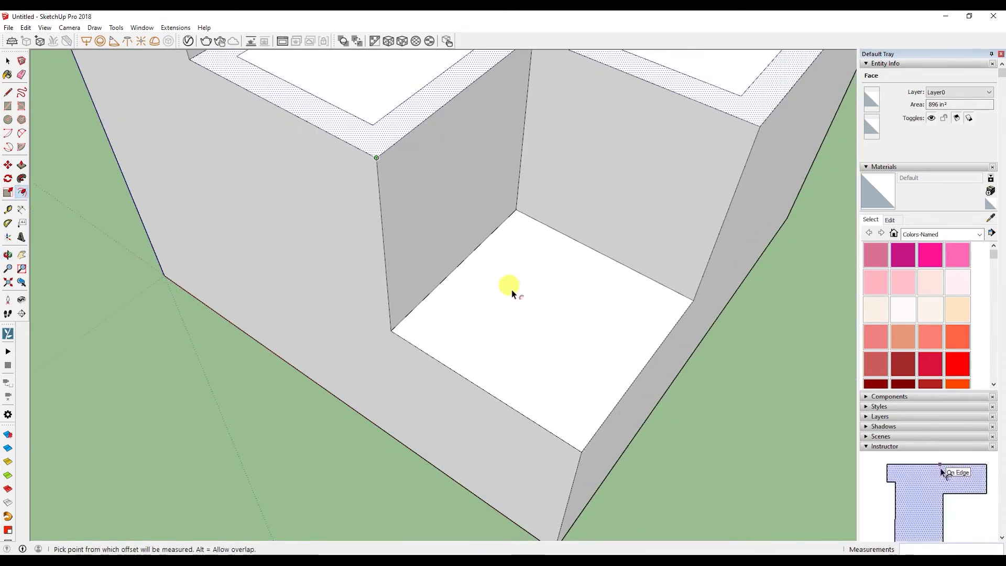
Offset the outline of the lowest square step 4" inward
{"action": "key", "text": "space"}
{"action": "left_click", "coordinate": [511, 315]}
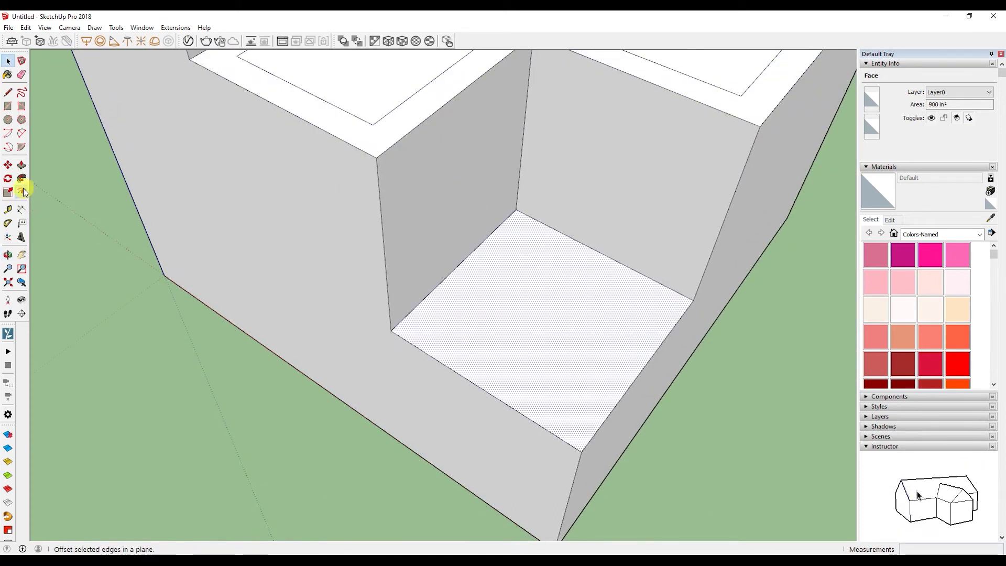
{"action": "left_click", "coordinate": [23, 187]}
{"action": "left_click", "coordinate": [446, 363]}
{"action": "type", "text": "4"}
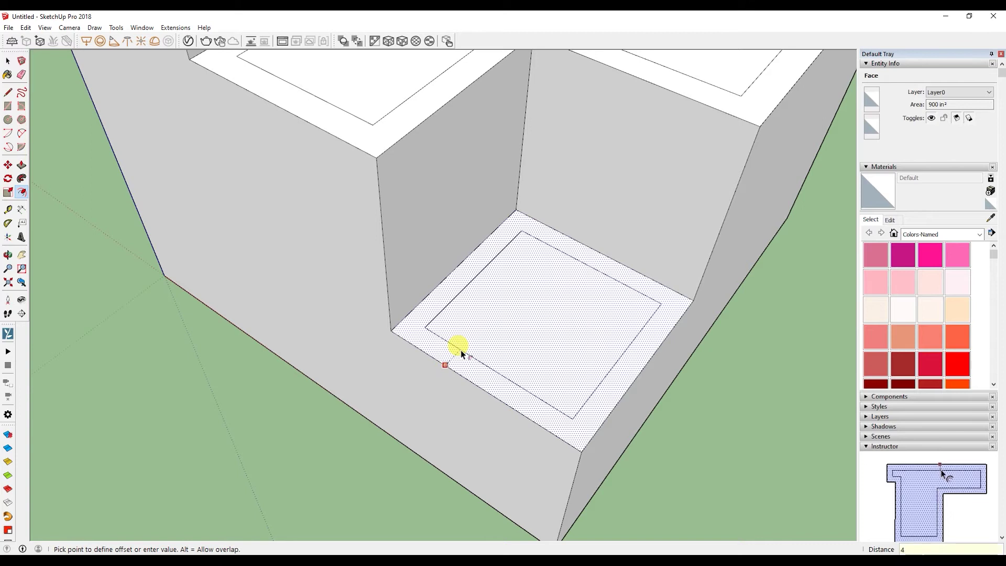
{"action": "key", "text": "Return"}
{"action": "key", "text": "space"}
Draw two short lines extending the lowest step's inner outline from its corners to the adjoining walls
{"action": "key", "text": "l"}
{"action": "left_click", "coordinate": [432, 326]}
{"action": "key", "text": "Escape"}
{"action": "key", "text": "space"}
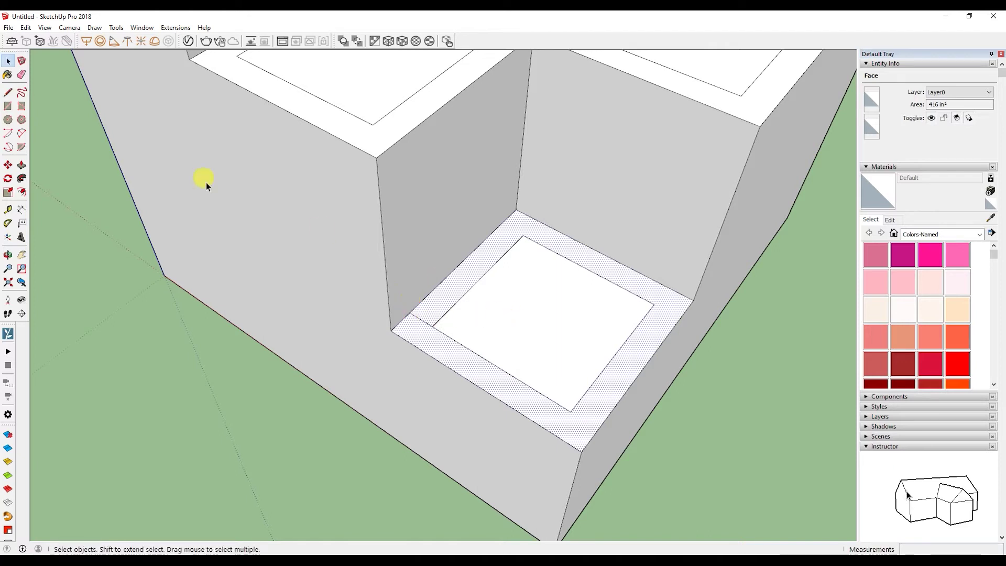
{"action": "key", "text": "l"}
{"action": "left_click", "coordinate": [653, 303]}
{"action": "left_click", "coordinate": [666, 288]}
Draw 4" lines extending the middle step's inner outline from its end corners to the adjoining walls
{"action": "middle_click_drag", "start_coordinate": [669, 223], "coordinate": [624, 287]}
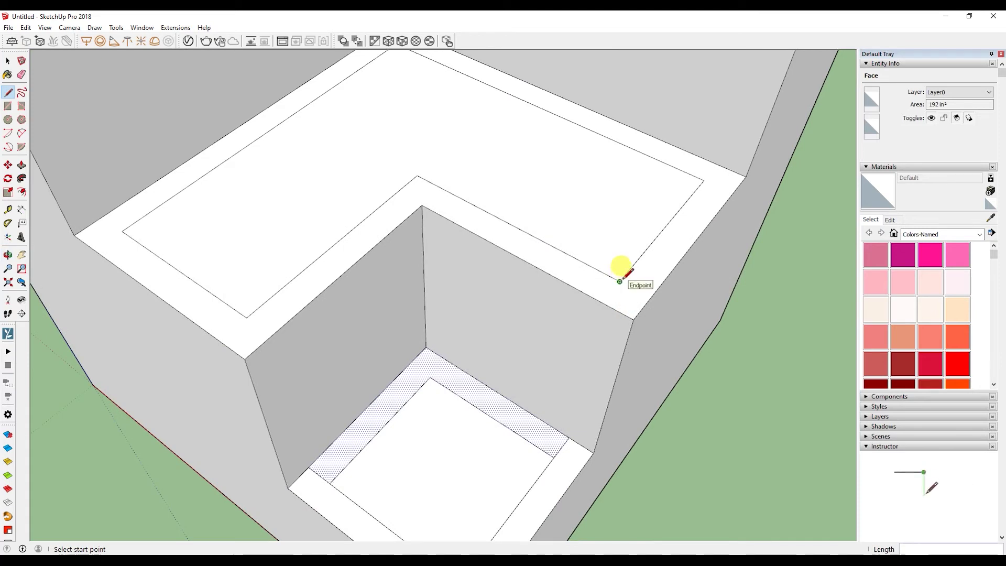
{"action": "left_click", "coordinate": [704, 180]}
{"action": "middle_click_drag", "start_coordinate": [717, 164], "coordinate": [491, 355]}
{"action": "left_click", "coordinate": [476, 374]}
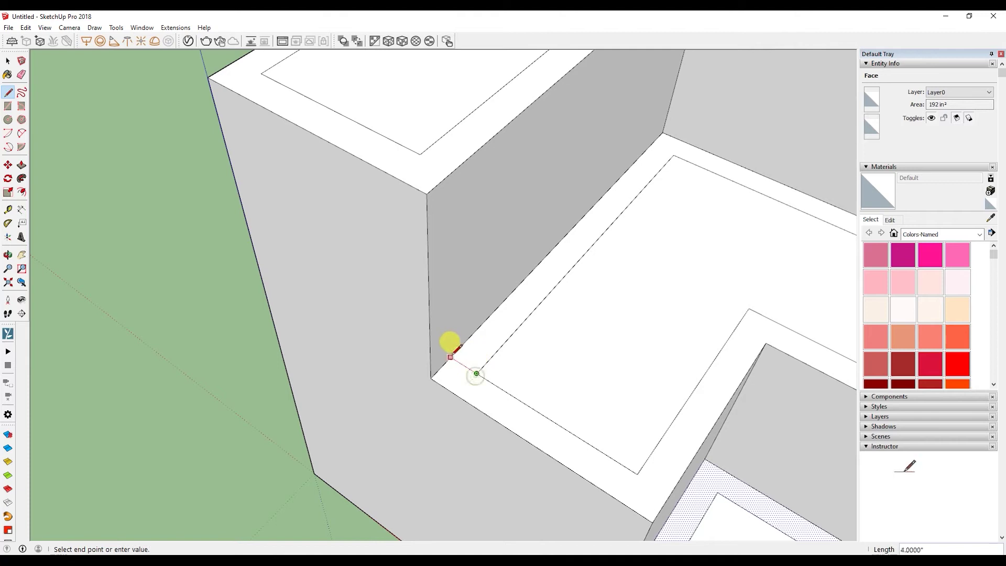
{"action": "key", "text": "space"}
Delete the two inner outline edges that run along the walls on the middle step
{"action": "left_click", "coordinate": [488, 361]}
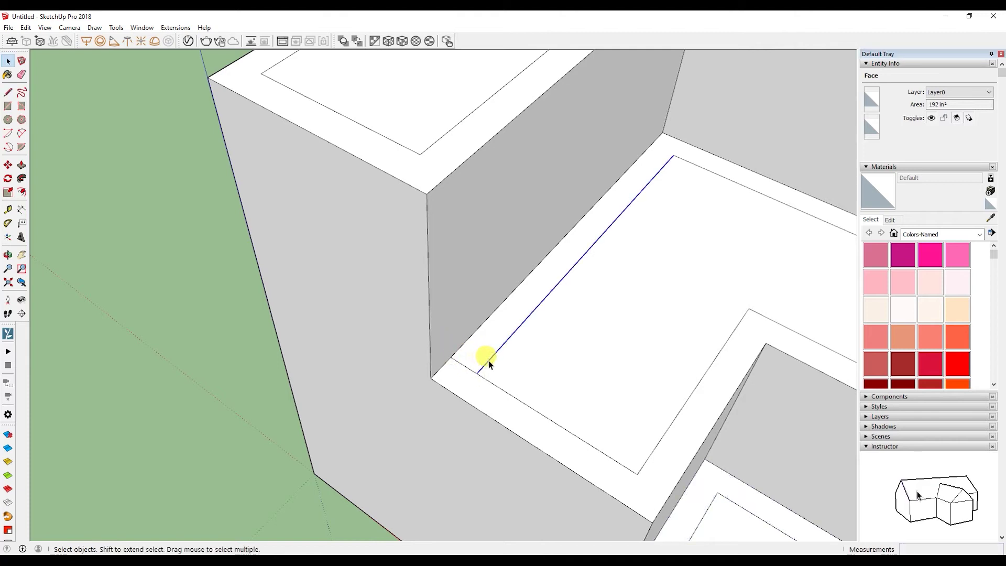
{"action": "key", "text": "Delete"}
{"action": "left_click", "coordinate": [695, 166]}
{"action": "key", "text": "Delete"}
Delete the two inner outline edges that run along the walls on the lowest step
{"action": "middle_click_drag", "start_coordinate": [713, 313], "coordinate": [516, 319]}
{"action": "left_click", "coordinate": [520, 315]}
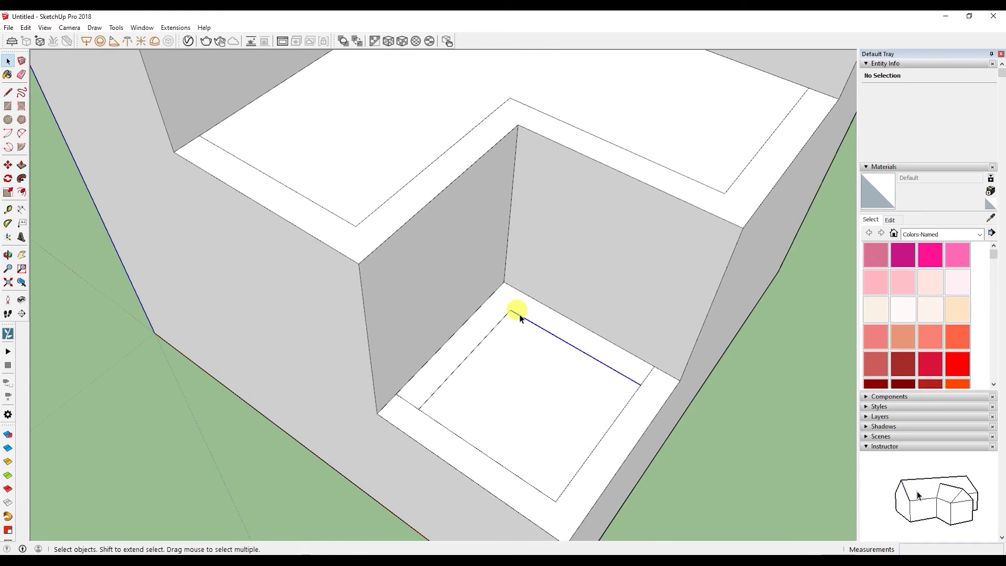
{"action": "key", "text": "Delete"}
{"action": "left_click", "coordinate": [489, 335]}
{"action": "key", "text": "Delete"}
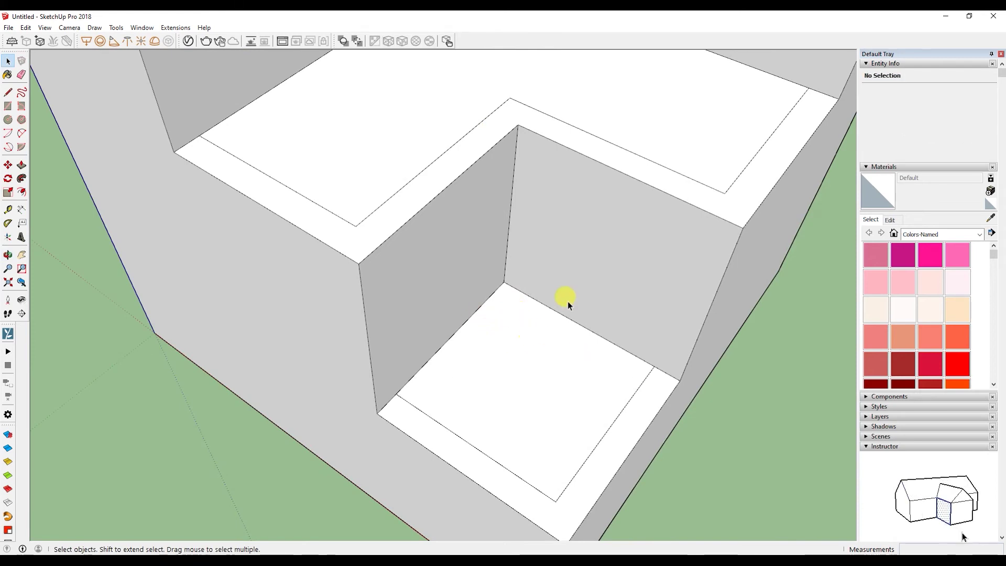
{"action": "middle_click_drag", "start_coordinate": [568, 298], "coordinate": [534, 309]}
{"action": "left_click", "coordinate": [443, 452]}
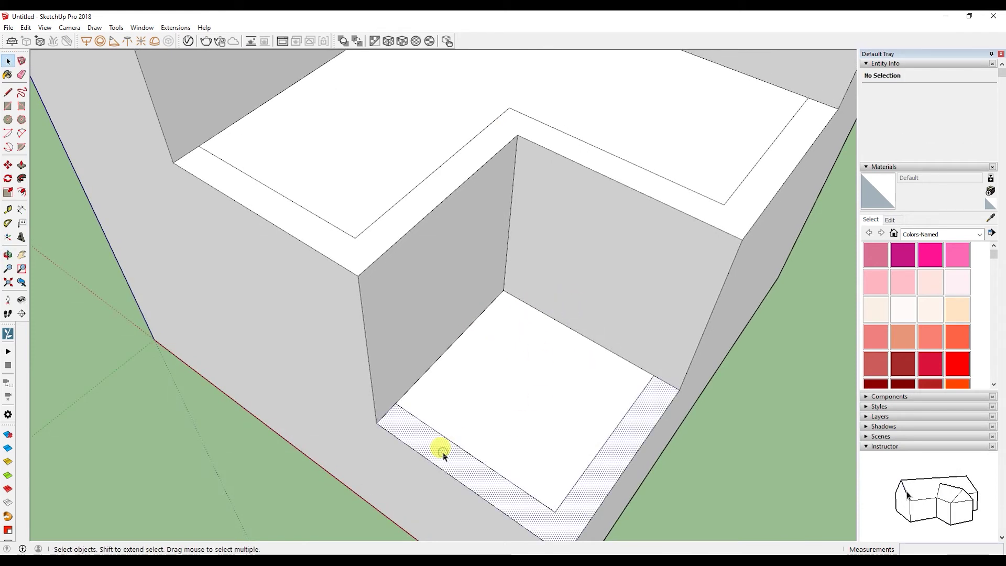
{"action": "scroll", "coordinate": [478, 336], "scroll_direction": "down", "scroll_amount": 8}
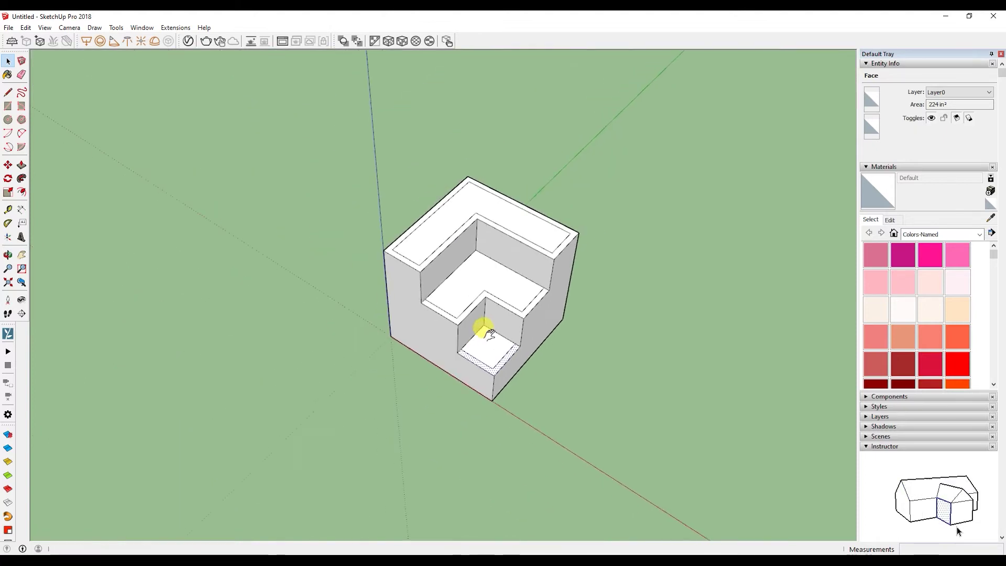
{"action": "left_click", "coordinate": [435, 311]}
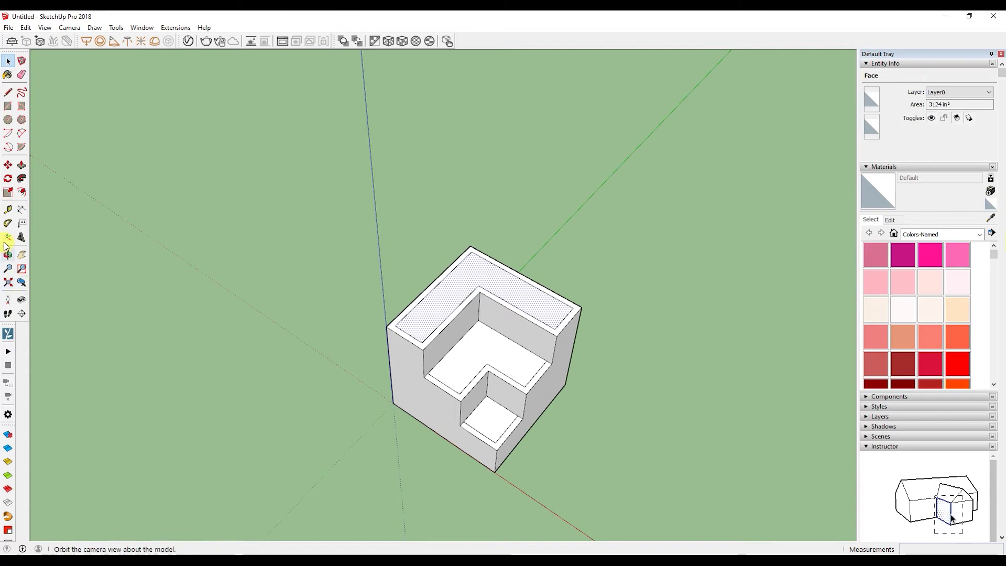
Paint the stepped front side, the top border and the first upper riser with the 0020_Red color
{"action": "left_click", "coordinate": [7, 75]}
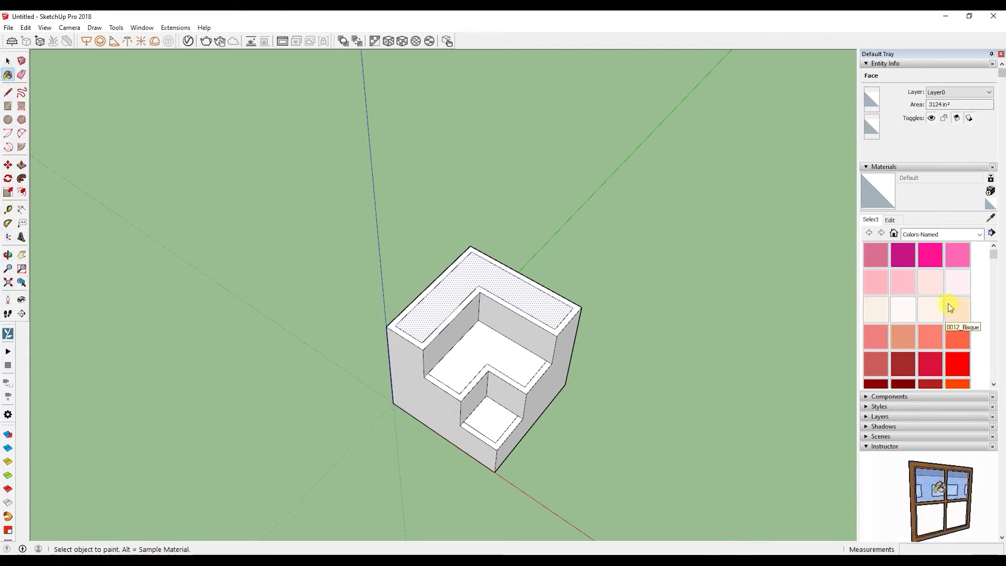
{"action": "left_click", "coordinate": [958, 361]}
{"action": "mouse_move", "coordinate": [500, 323]}
{"action": "middle_mouse_down"}
{"action": "mouse_move", "coordinate": [483, 265]}
{"action": "mouse_move", "coordinate": [447, 337]}
{"action": "middle_mouse_up"}
{"action": "left_click", "coordinate": [413, 353]}
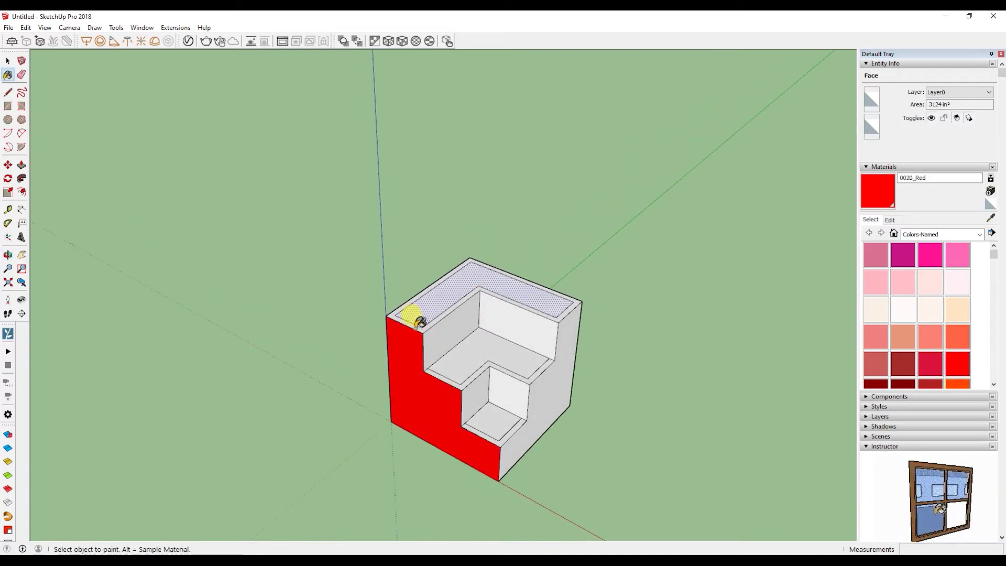
{"action": "left_click", "coordinate": [435, 319]}
{"action": "left_click", "coordinate": [450, 330]}
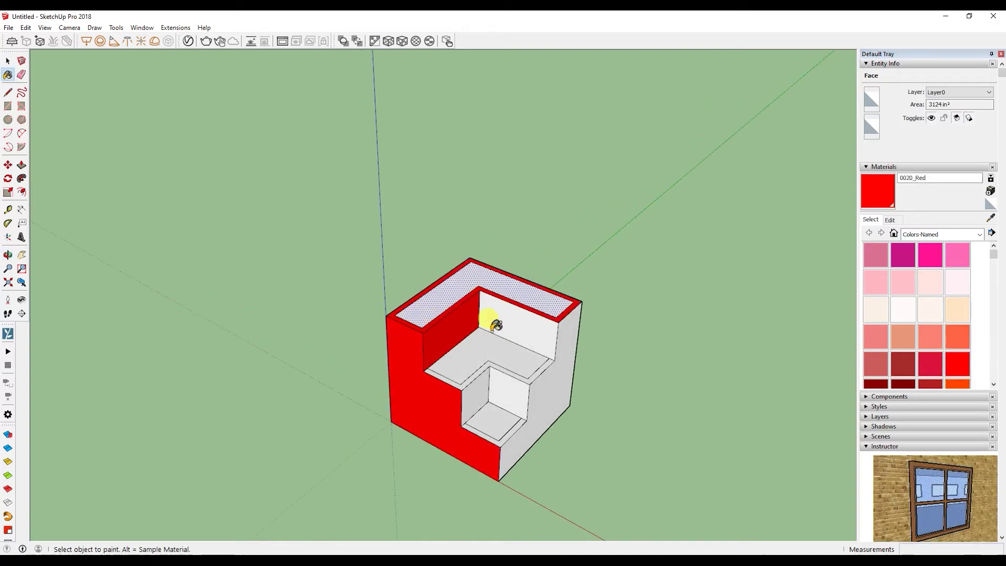
Paint the remaining risers and the borders of the lower steps with 0020_Red
{"action": "left_click", "coordinate": [500, 321]}
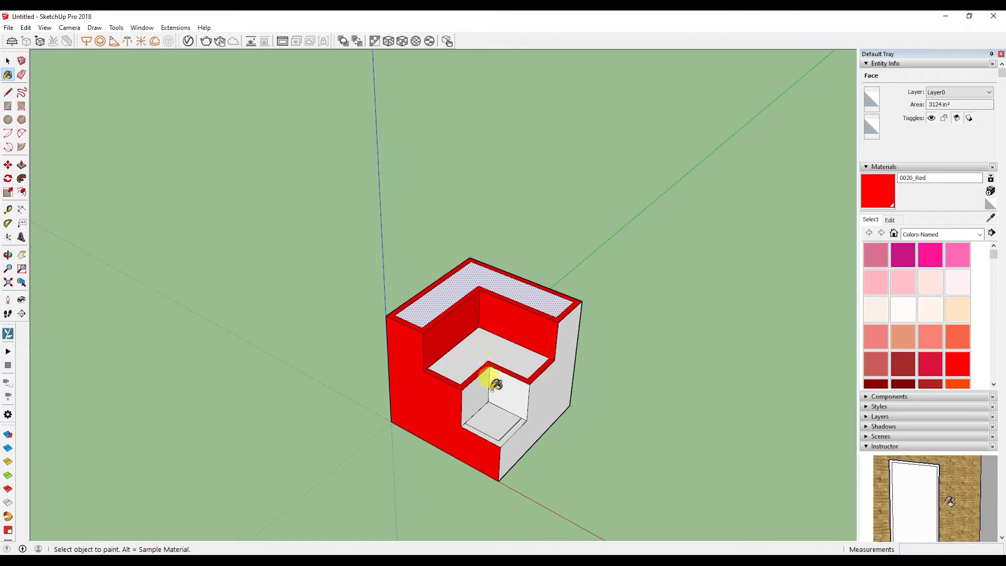
{"action": "left_click", "coordinate": [511, 403]}
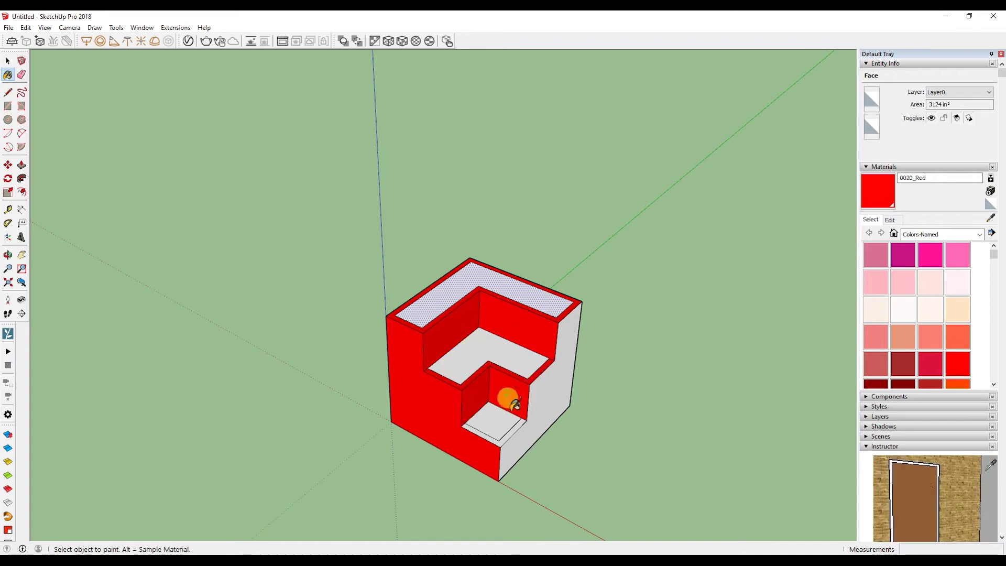
{"action": "left_click", "coordinate": [509, 432]}
{"action": "left_click", "coordinate": [550, 355]}
Paint the block's remaining outer side faces with 0020_Red
{"action": "mouse_move", "coordinate": [602, 317]}
{"action": "middle_mouse_down"}
{"action": "mouse_move", "coordinate": [456, 386]}
{"action": "mouse_move", "coordinate": [232, 433]}
{"action": "middle_mouse_up"}
{"action": "left_click", "coordinate": [506, 373]}
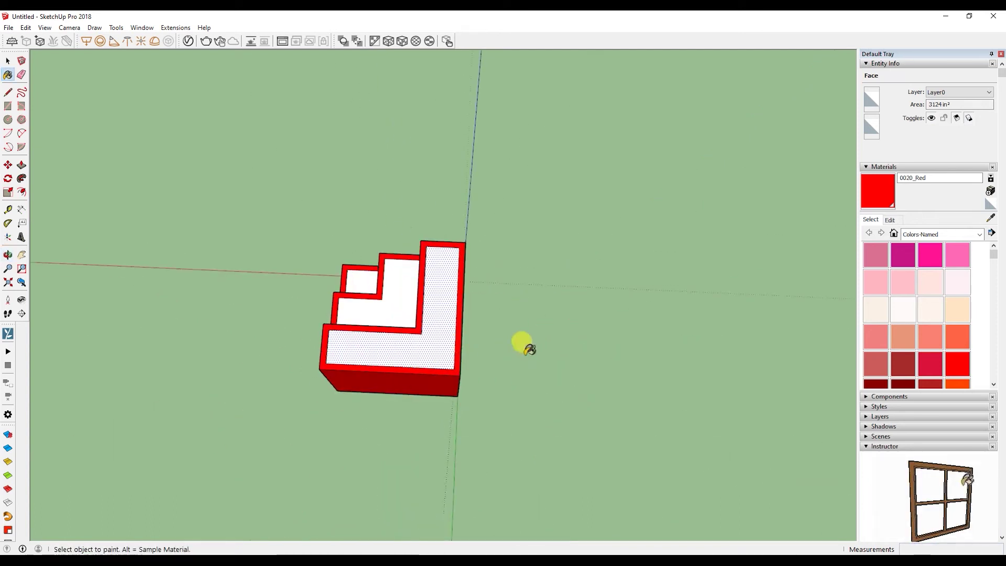
{"action": "middle_click_drag", "start_coordinate": [530, 348], "coordinate": [432, 313]}
{"action": "left_click", "coordinate": [433, 314]}
{"action": "mouse_move", "coordinate": [268, 295]}
{"action": "middle_mouse_down"}
{"action": "mouse_move", "coordinate": [509, 344]}
{"action": "mouse_move", "coordinate": [975, 199]}
{"action": "middle_mouse_up"}
{"action": "mouse_move", "coordinate": [462, 304]}
{"action": "middle_mouse_down"}
{"action": "mouse_move", "coordinate": [508, 297]}
{"action": "mouse_move", "coordinate": [429, 308]}
{"action": "mouse_move", "coordinate": [386, 351]}
{"action": "mouse_move", "coordinate": [446, 346]}
{"action": "mouse_move", "coordinate": [404, 298]}
{"action": "mouse_move", "coordinate": [361, 272]}
{"action": "middle_mouse_up"}
Place the 3D text "SketchUp", 10" high and extruded 1.2", flat on the ground beside the red block
{"action": "key", "text": "space"}
{"action": "left_click", "coordinate": [22, 239]}
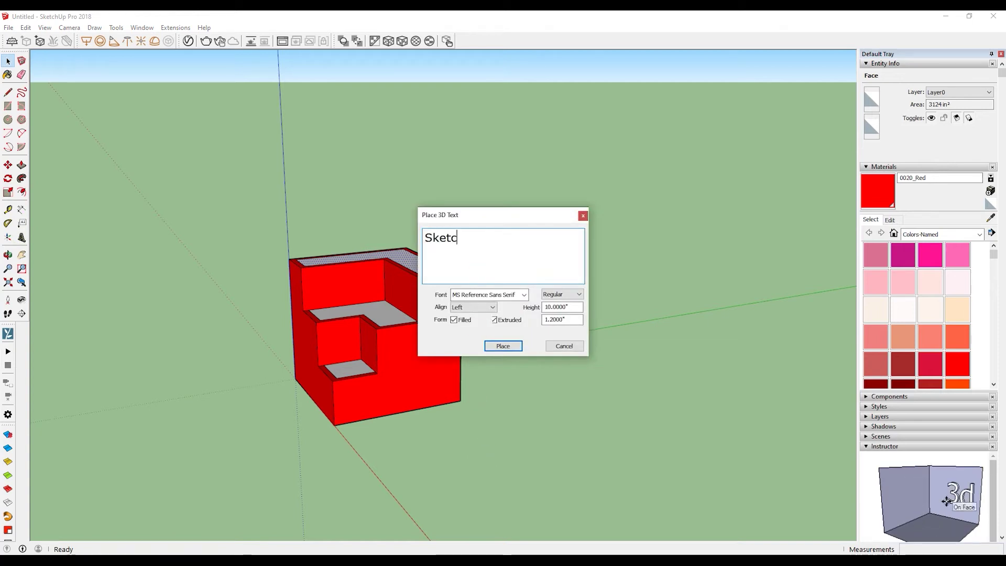
{"action": "left_click", "coordinate": [502, 347]}
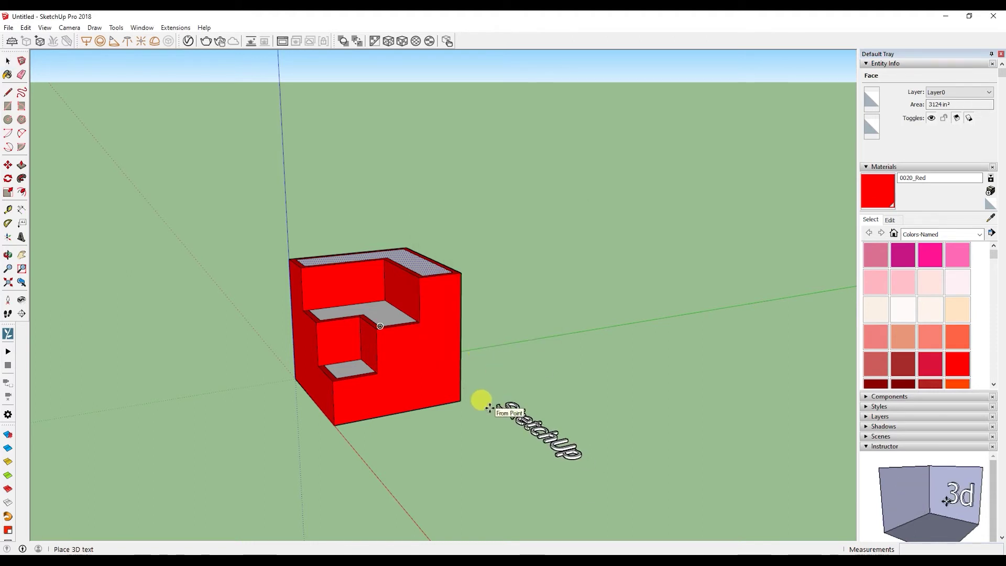
{"action": "left_click", "coordinate": [489, 407]}
Rotate the "SketchUp" text flat on the ground so that it runs along the green axis
{"action": "scroll", "coordinate": [527, 416], "scroll_direction": "up", "scroll_amount": 6}
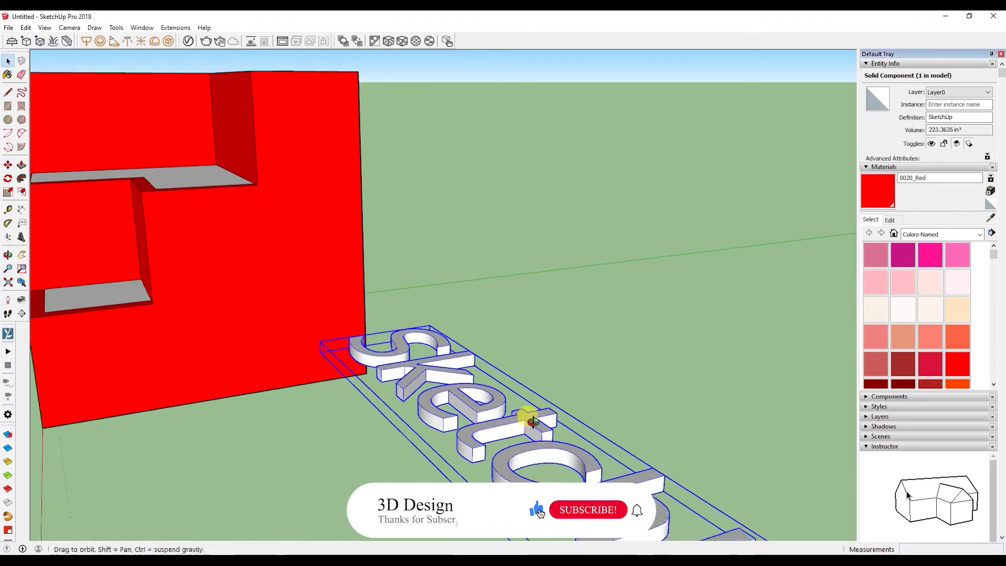
{"action": "mouse_move", "coordinate": [478, 418]}
{"action": "middle_mouse_down"}
{"action": "mouse_move", "coordinate": [393, 274]}
{"action": "mouse_move", "coordinate": [462, 356]}
{"action": "middle_mouse_up"}
{"action": "left_click", "coordinate": [8, 180]}
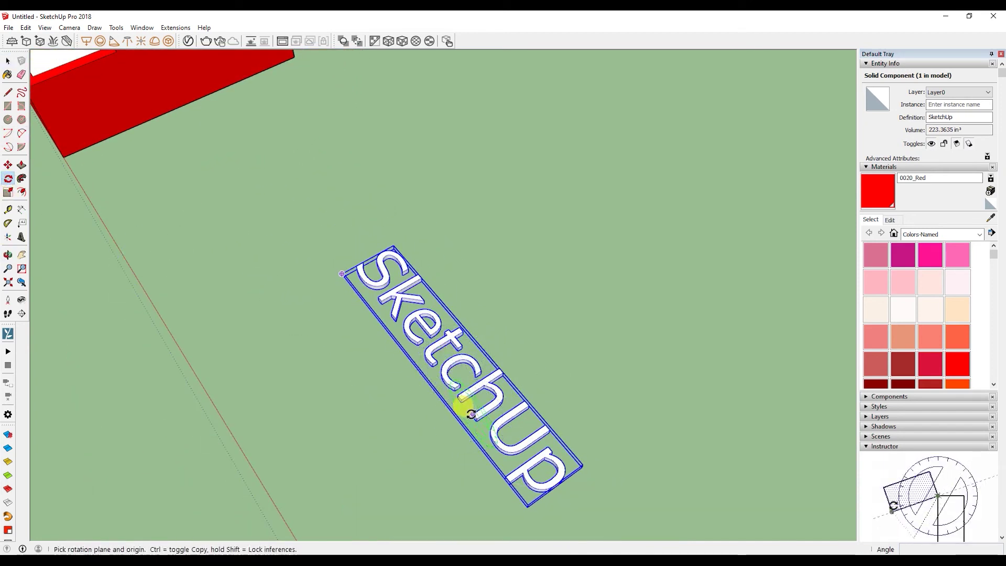
{"action": "left_click", "coordinate": [461, 399]}
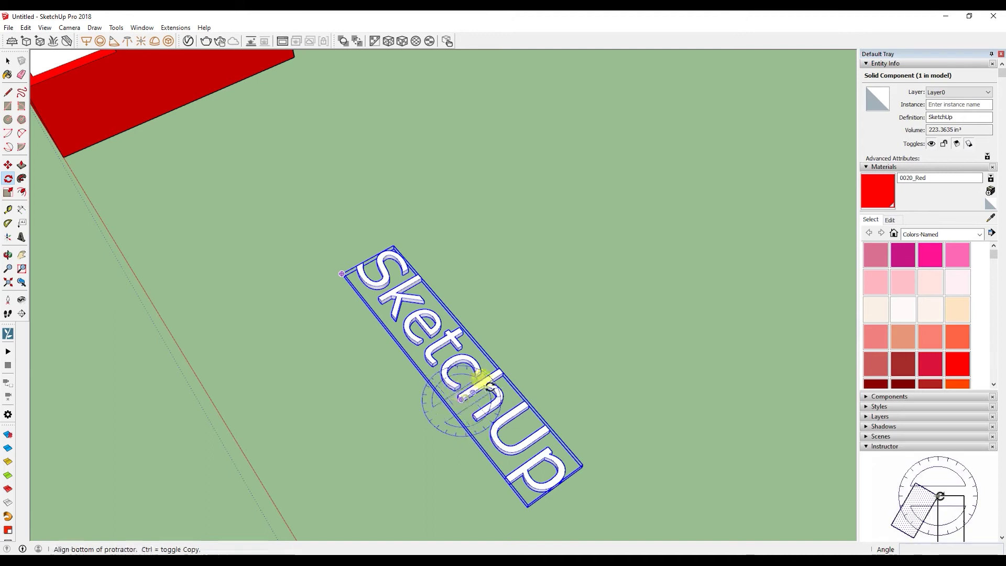
{"action": "left_click", "coordinate": [550, 350]}
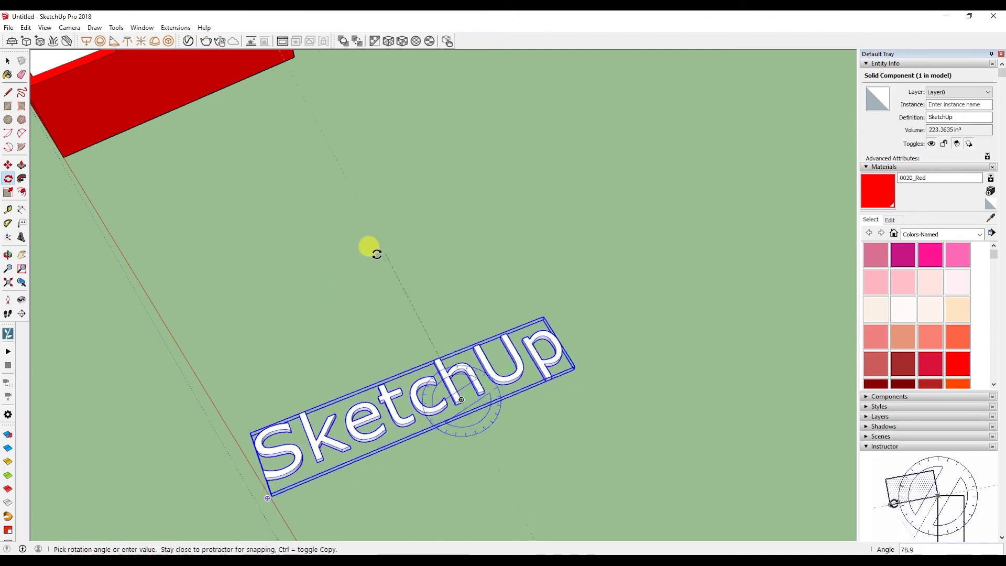
{"action": "left_click", "coordinate": [352, 263]}
Rotate the text 90° about its long edge so that it stands upright and faces forward
{"action": "mouse_move", "coordinate": [359, 304]}
{"action": "middle_mouse_down"}
{"action": "mouse_move", "coordinate": [566, 117]}
{"action": "mouse_move", "coordinate": [516, 326]}
{"action": "mouse_move", "coordinate": [449, 218]}
{"action": "mouse_move", "coordinate": [483, 175]}
{"action": "middle_mouse_up"}
{"action": "scroll", "coordinate": [446, 219], "scroll_direction": "up", "scroll_amount": 5}
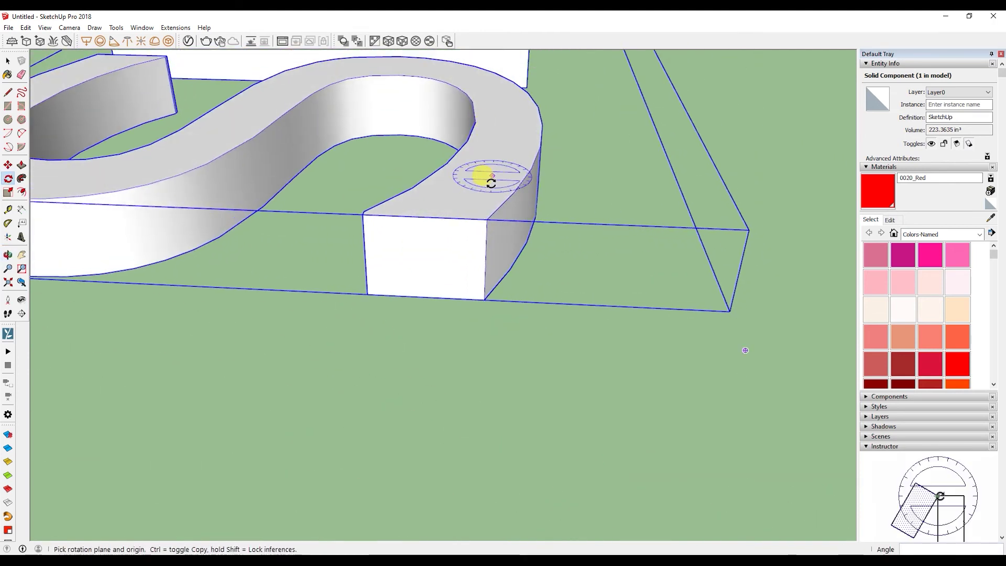
{"action": "left_click", "coordinate": [487, 220]}
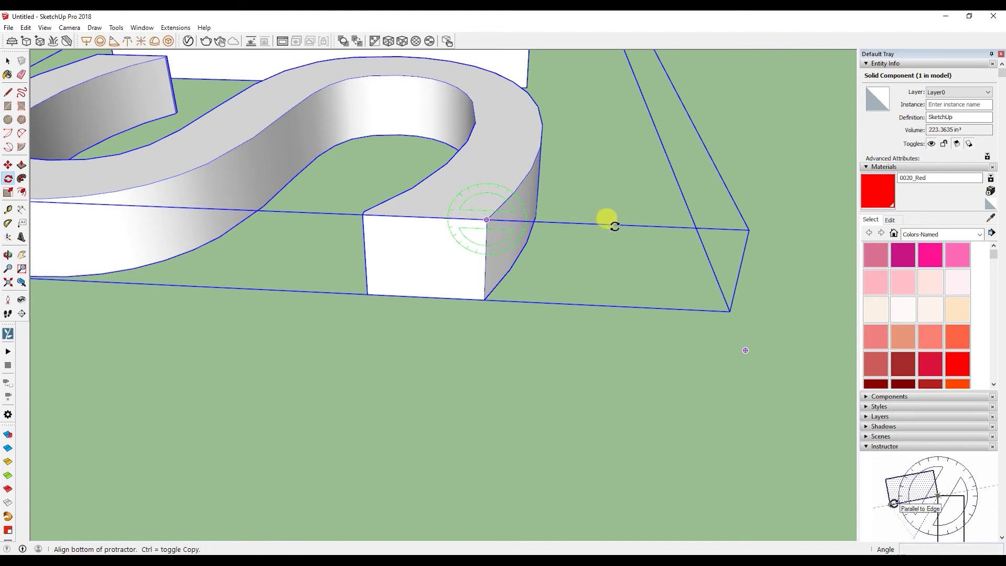
{"action": "left_click", "coordinate": [615, 227]}
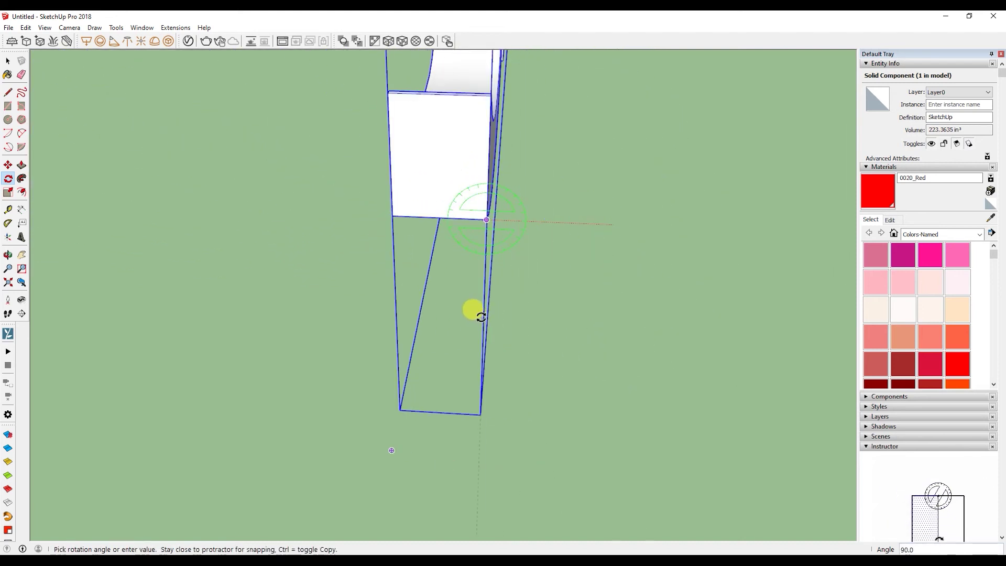
{"action": "left_click", "coordinate": [477, 314]}
{"action": "key", "text": "space"}
{"action": "mouse_move", "coordinate": [585, 229]}
{"action": "middle_mouse_down"}
{"action": "mouse_move", "coordinate": [351, 201]}
{"action": "mouse_move", "coordinate": [304, 183]}
{"action": "middle_mouse_up"}
{"action": "scroll", "coordinate": [455, 224], "scroll_direction": "down", "scroll_amount": 6}
{"action": "scroll", "coordinate": [503, 241], "scroll_direction": "up", "scroll_amount": 5}
{"action": "scroll", "coordinate": [552, 256], "scroll_direction": "down", "scroll_amount": 5}
{"action": "middle_click_drag", "start_coordinate": [546, 252], "coordinate": [418, 247]}
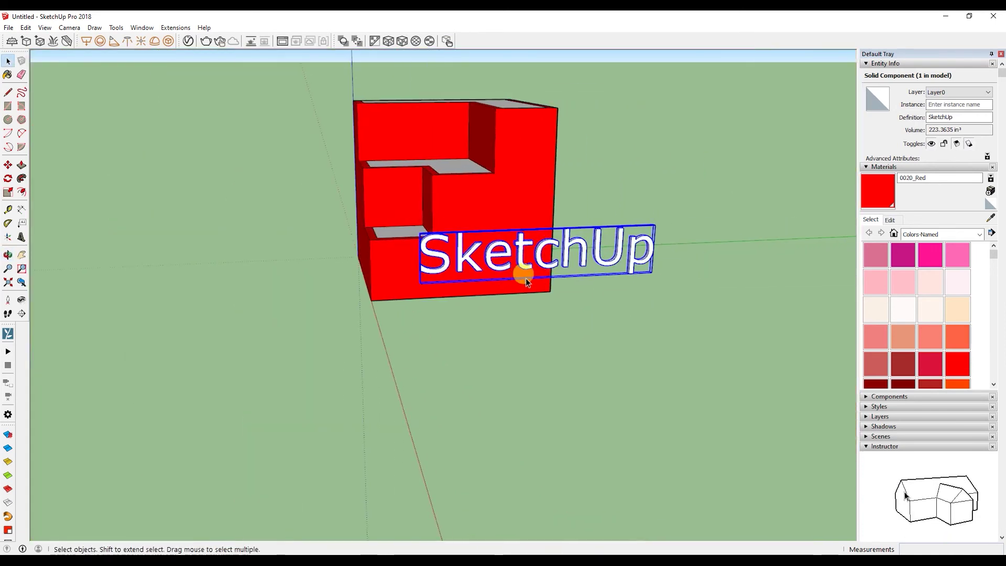
Scale the upright text up uniformly to roughly two thirds of the block's height
{"action": "left_click", "coordinate": [8, 193]}
{"action": "mouse_move", "coordinate": [657, 220]}
{"action": "left_mouse_down"}
{"action": "mouse_move", "coordinate": [800, 159]}
{"action": "mouse_move", "coordinate": [447, 274]}
{"action": "mouse_move", "coordinate": [704, 197]}
{"action": "left_mouse_up"}
{"action": "scroll", "coordinate": [797, 159], "scroll_direction": "down", "scroll_amount": 3}
{"action": "scroll", "coordinate": [472, 270], "scroll_direction": "down", "scroll_amount": 3}
{"action": "key", "text": "space"}
{"action": "left_click", "coordinate": [511, 237]}
Move the enlarged text straight down about 58" to the level of the block's base
{"action": "scroll", "coordinate": [511, 237], "scroll_direction": "up", "scroll_amount": 5}
{"action": "mouse_move", "coordinate": [554, 242]}
{"action": "middle_mouse_down"}
{"action": "mouse_move", "coordinate": [667, 231]}
{"action": "mouse_move", "coordinate": [157, 194]}
{"action": "middle_mouse_up"}
{"action": "key", "text": "space"}
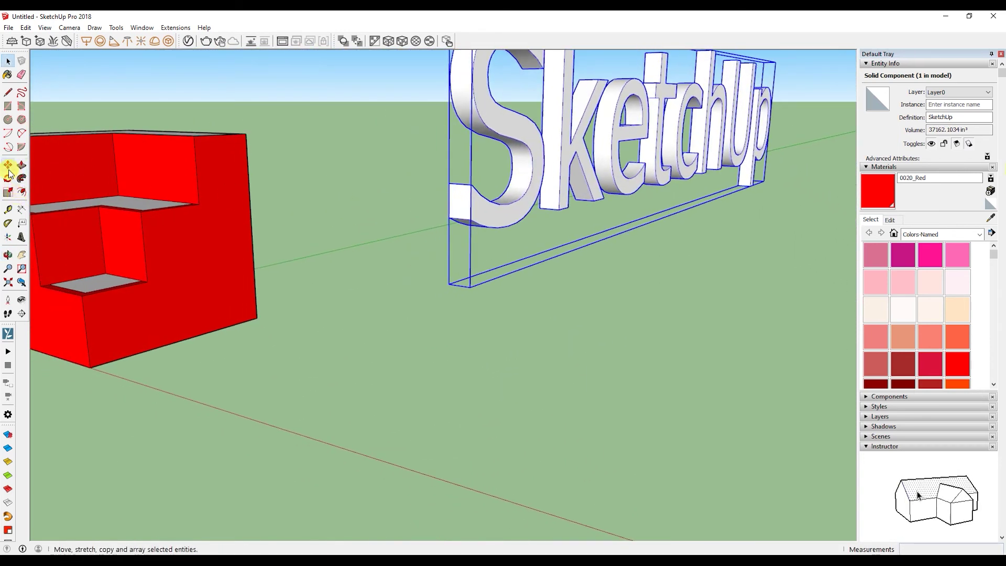
{"action": "left_click", "coordinate": [8, 167]}
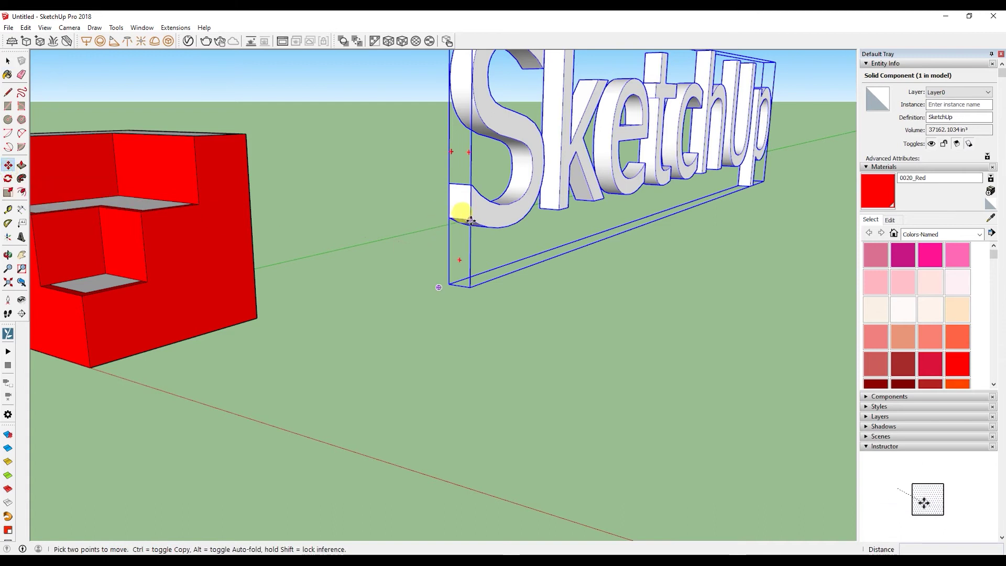
{"action": "left_click", "coordinate": [751, 186]}
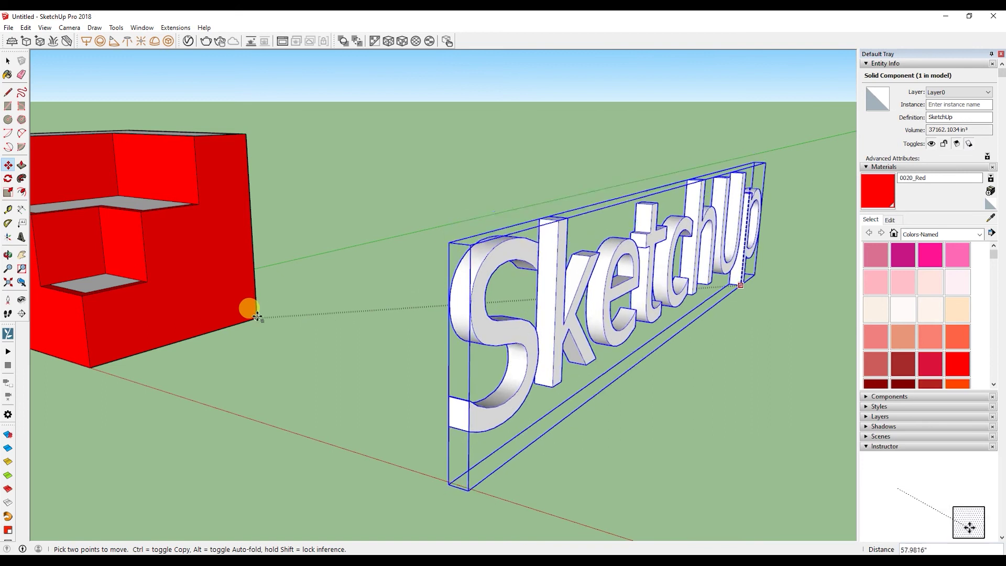
{"action": "left_click", "coordinate": [739, 286]}
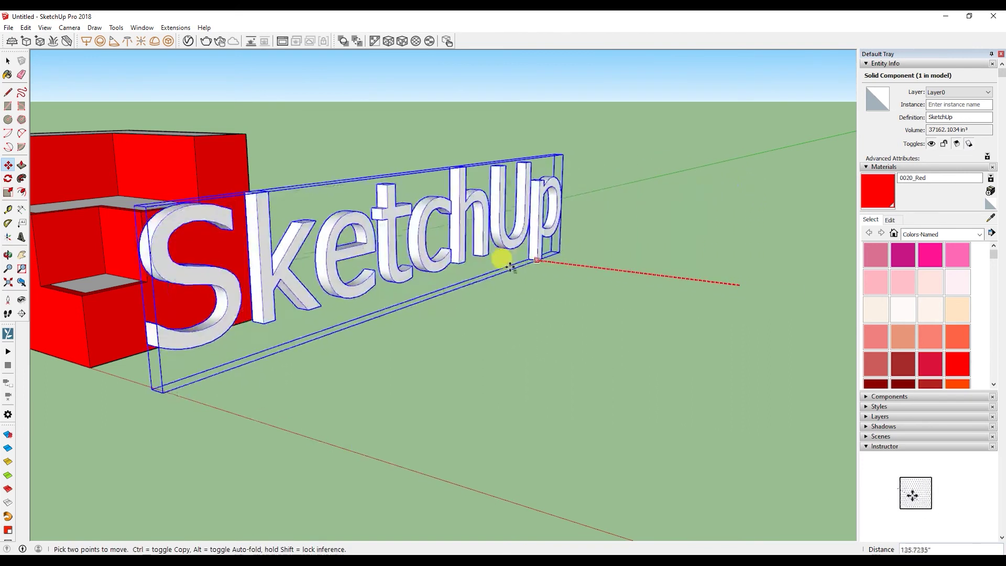
Move the text back along the red axis and sideways along the green axis to stand beside the block with a small gap
{"action": "mouse_move", "coordinate": [453, 268]}
{"action": "middle_mouse_down"}
{"action": "mouse_move", "coordinate": [771, 234]}
{"action": "mouse_move", "coordinate": [726, 231]}
{"action": "middle_mouse_up"}
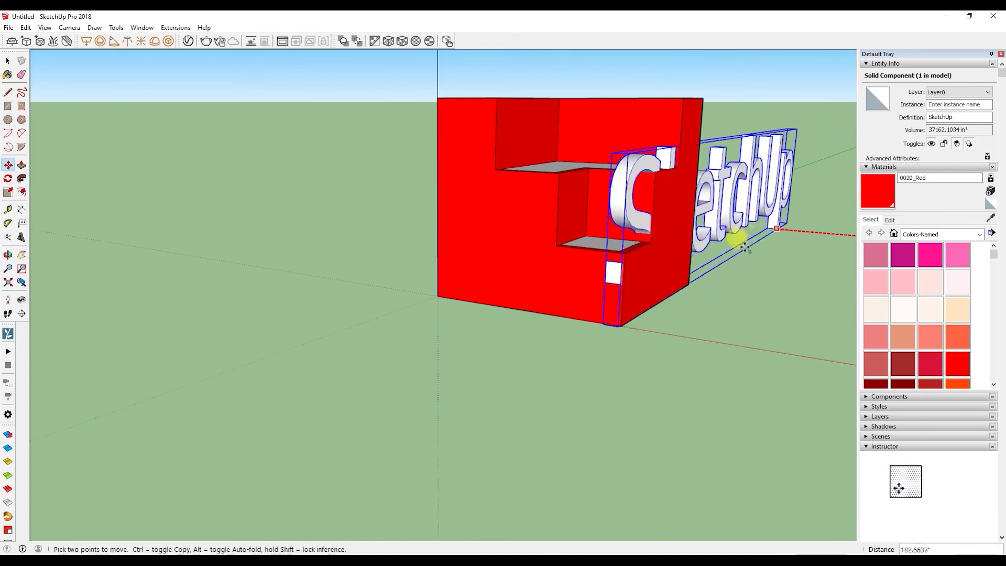
{"action": "left_click", "coordinate": [579, 282]}
{"action": "middle_click_drag", "start_coordinate": [596, 285], "coordinate": [433, 258]}
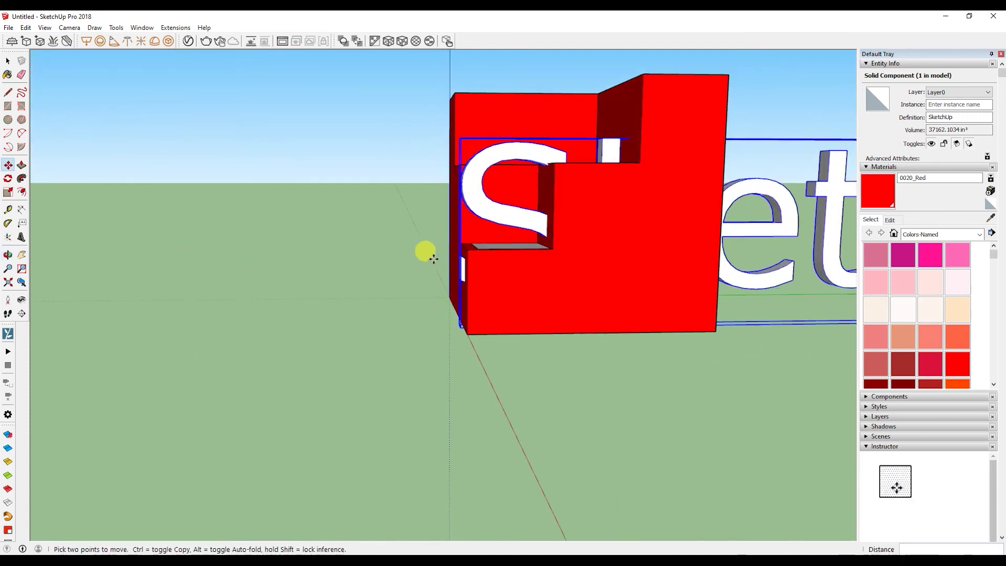
{"action": "left_click", "coordinate": [460, 261]}
{"action": "middle_click_drag", "start_coordinate": [631, 254], "coordinate": [400, 218]}
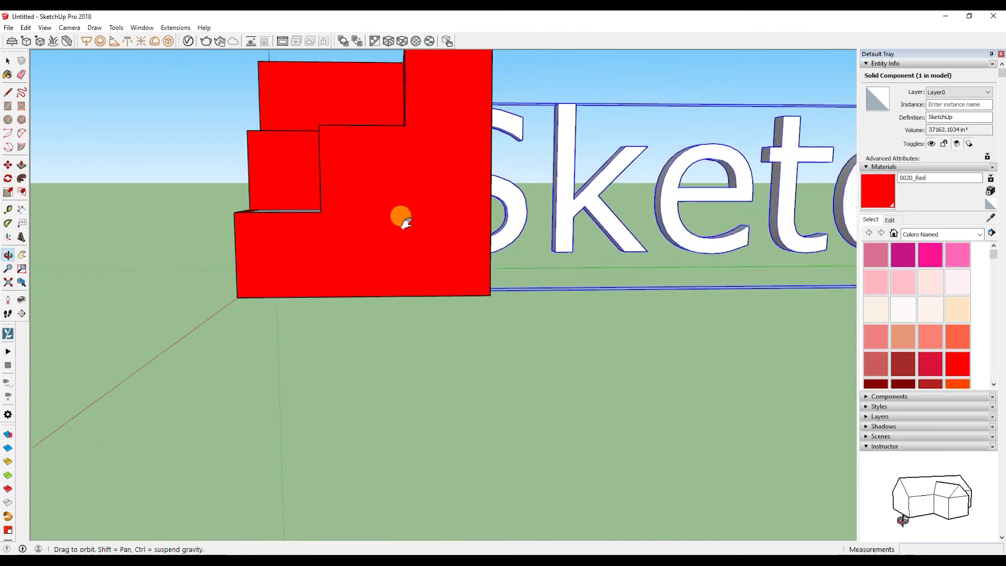
{"action": "left_click", "coordinate": [568, 235]}
{"action": "key", "text": "space"}
Examine the block and text together from several angles and compare them with the "sketchup logo" image results in the browser
{"action": "scroll", "coordinate": [568, 235], "scroll_direction": "down", "scroll_amount": 8}
{"action": "middle_click_drag", "start_coordinate": [568, 235], "coordinate": [636, 266]}
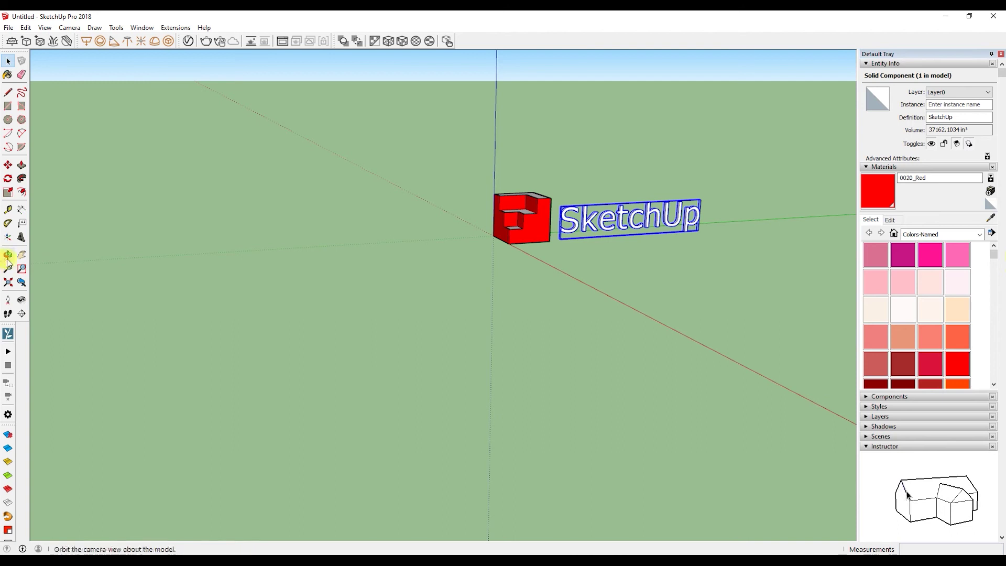
{"action": "left_click_drag", "start_coordinate": [598, 354], "coordinate": [608, 268]}
{"action": "middle_click_drag", "start_coordinate": [609, 268], "coordinate": [445, 356], "text": "shift"}
{"action": "scroll", "coordinate": [467, 303], "scroll_direction": "up", "scroll_amount": 8}
{"action": "middle_click_drag", "start_coordinate": [496, 299], "coordinate": [544, 265]}
{"action": "left_click_drag", "start_coordinate": [531, 294], "coordinate": [548, 261]}
{"action": "middle_click_drag", "start_coordinate": [548, 261], "coordinate": [528, 323]}
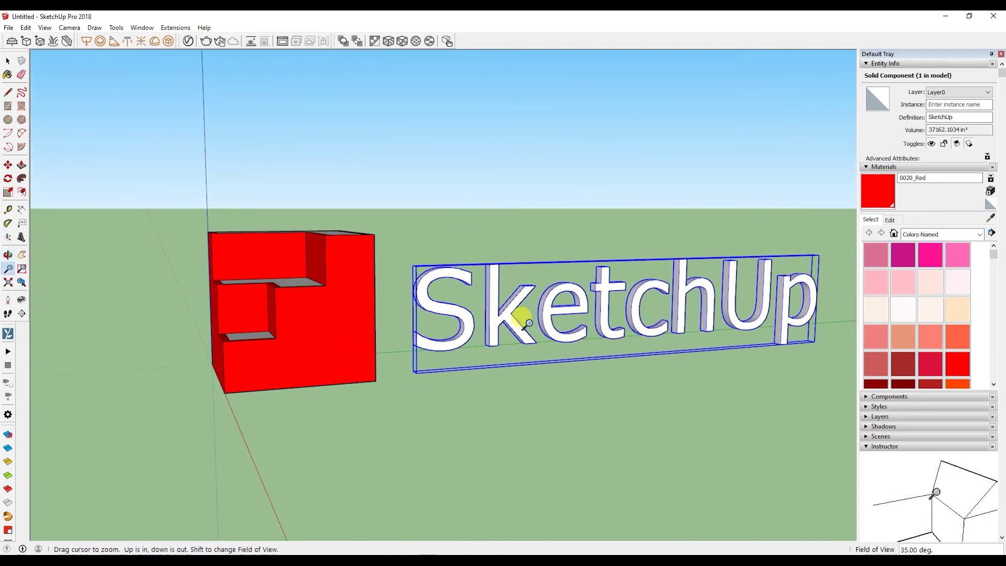
{"action": "middle_click_drag", "start_coordinate": [525, 327], "coordinate": [505, 396]}
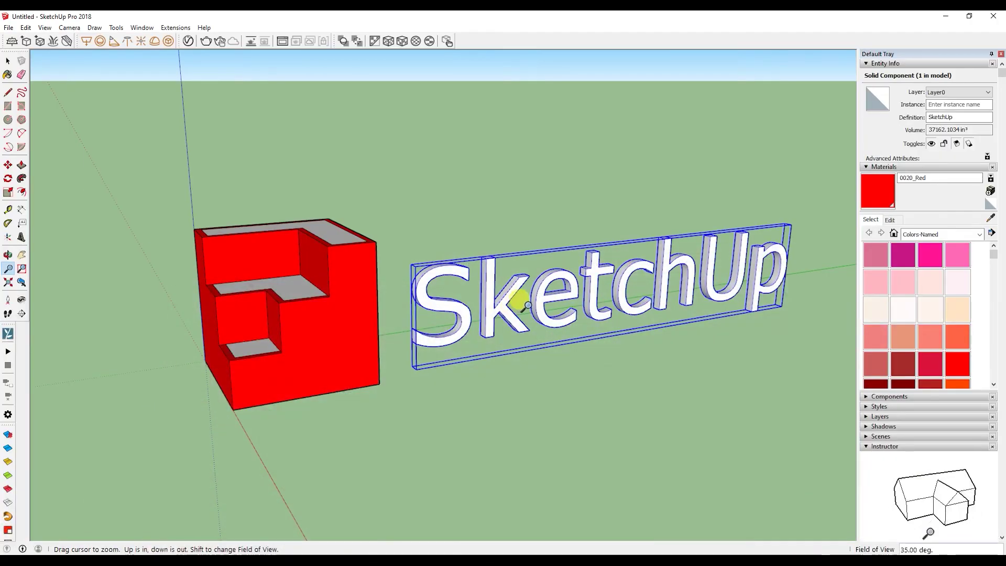
{"action": "middle_click_drag", "start_coordinate": [519, 325], "coordinate": [550, 361]}
{"action": "key", "text": "z"}
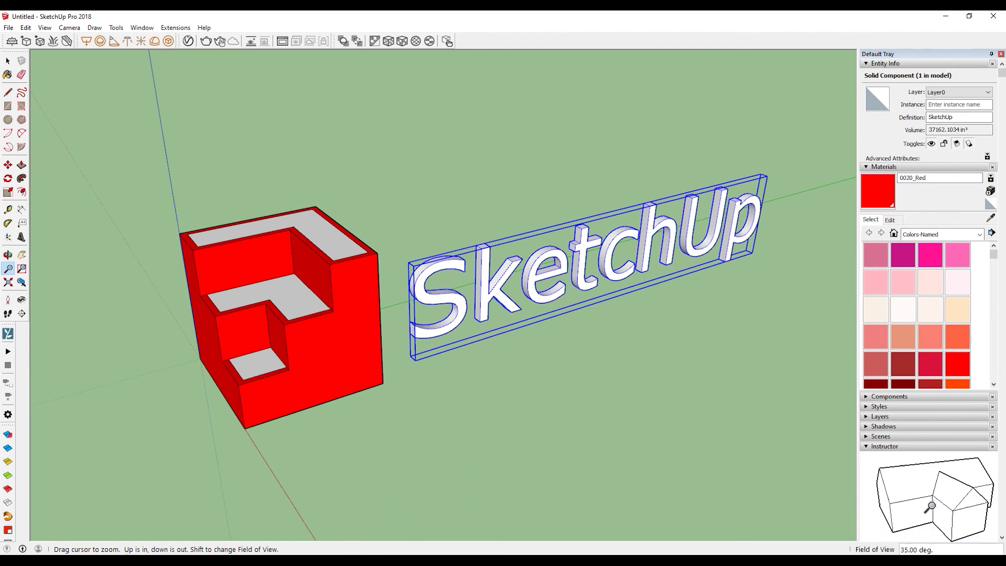
{"action": "left_click", "coordinate": [367, 519]}
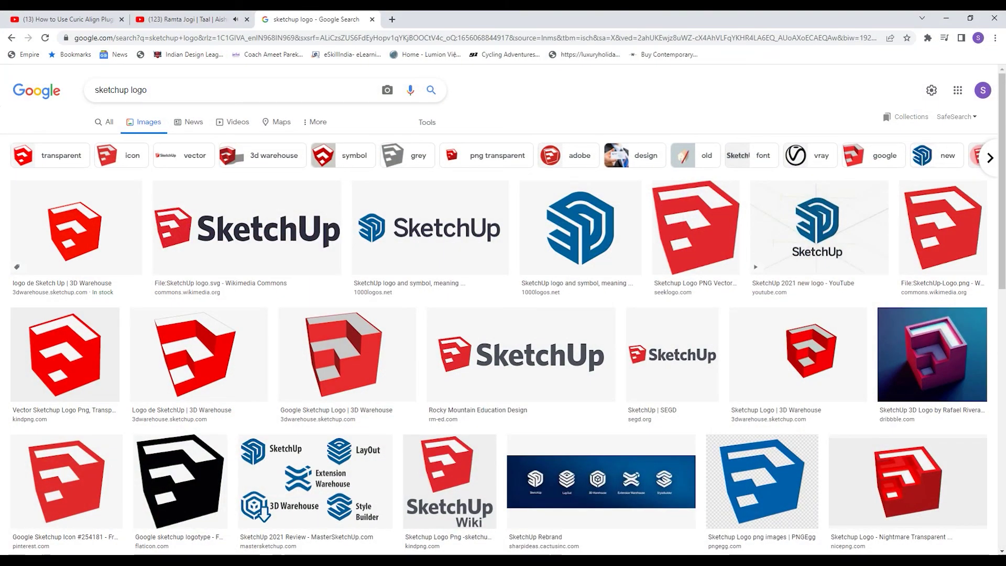
{"action": "key", "text": "alt+Tab"}
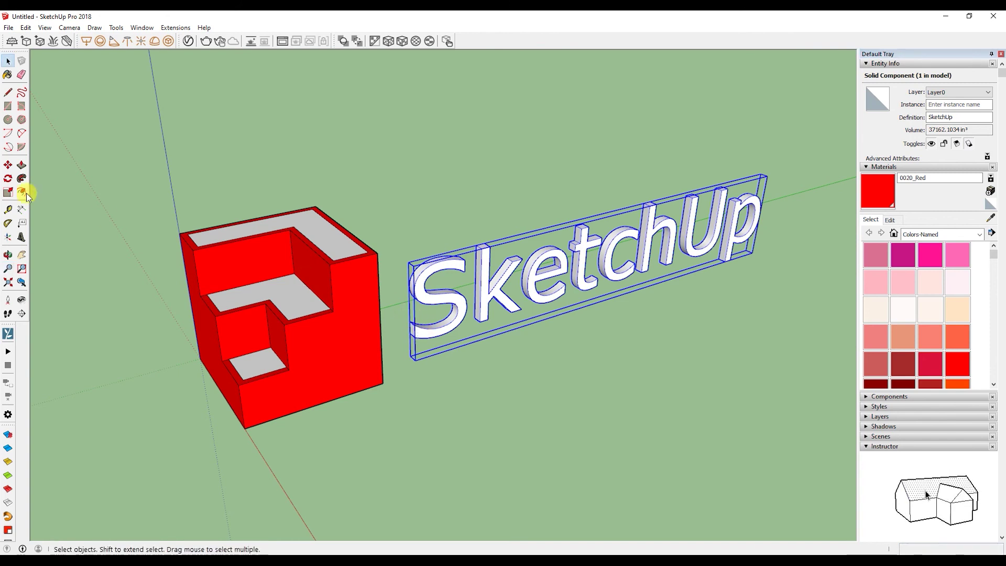
Tilt the text about 9° around the green axis, pivoting at the letter "t"
{"action": "left_click", "coordinate": [9, 179]}
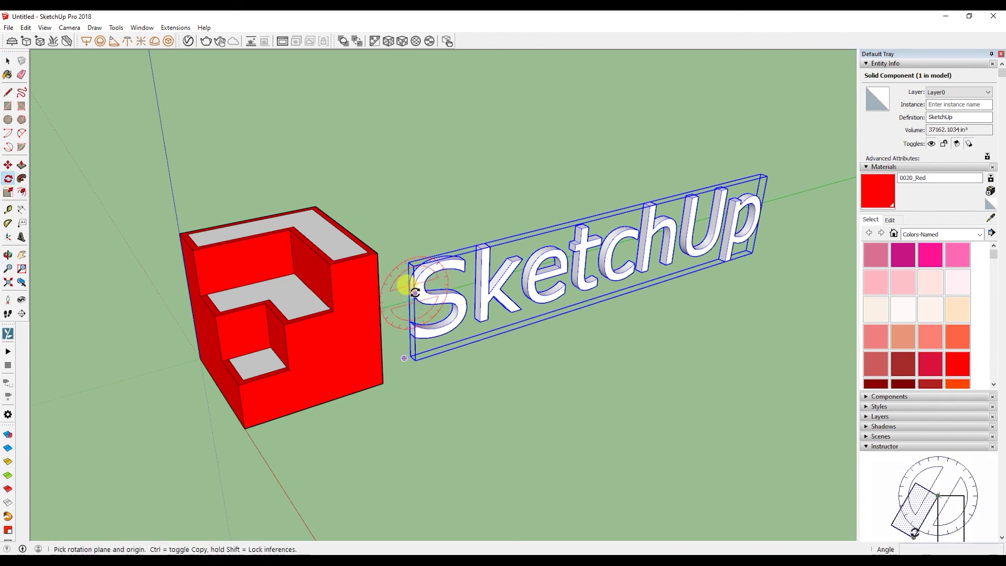
{"action": "left_click", "coordinate": [575, 244]}
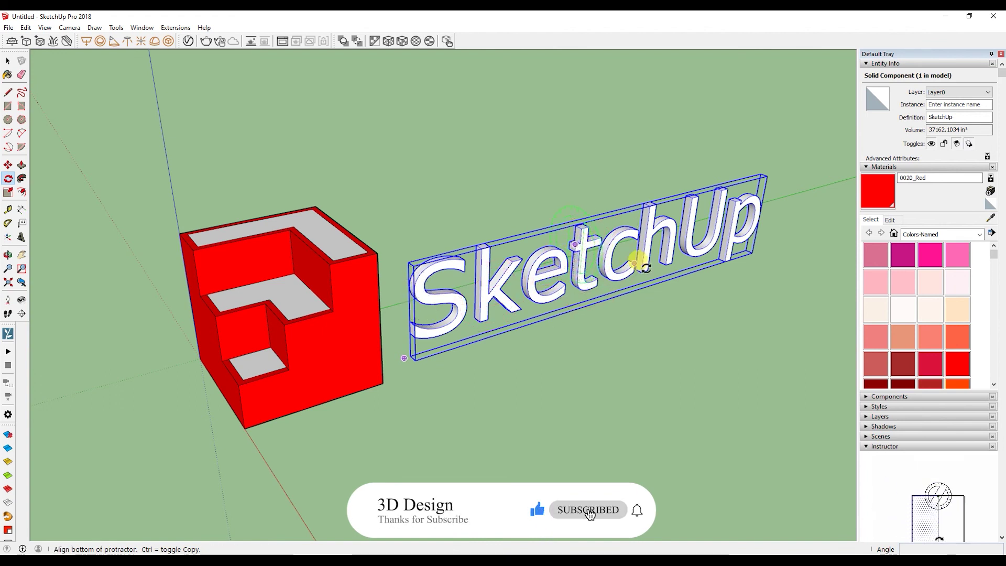
{"action": "left_click", "coordinate": [681, 283]}
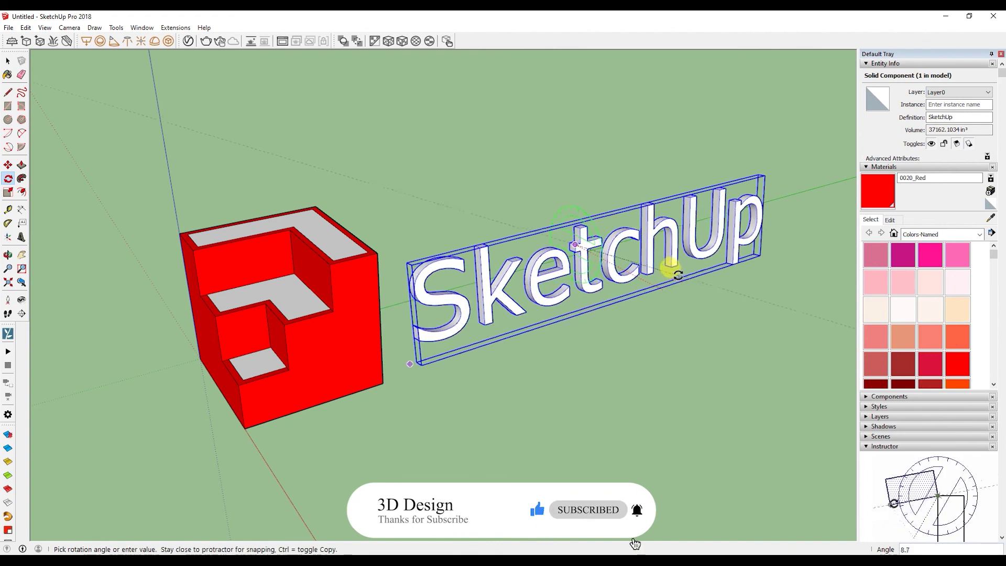
{"action": "left_click", "coordinate": [674, 269]}
{"action": "key", "text": "space"}
{"action": "key", "text": "o"}
{"action": "left_click_drag", "start_coordinate": [628, 311], "coordinate": [626, 317]}
{"action": "key", "text": "space"}
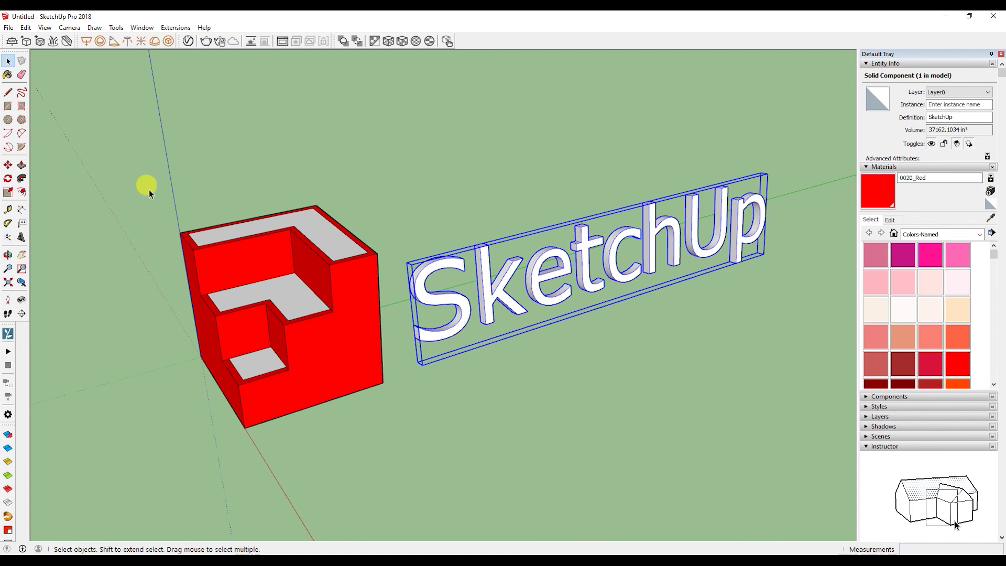
Rotate the text about 18° around the vertical axis at the top of the letter "t" to face the viewer more directly
{"action": "left_click", "coordinate": [8, 179]}
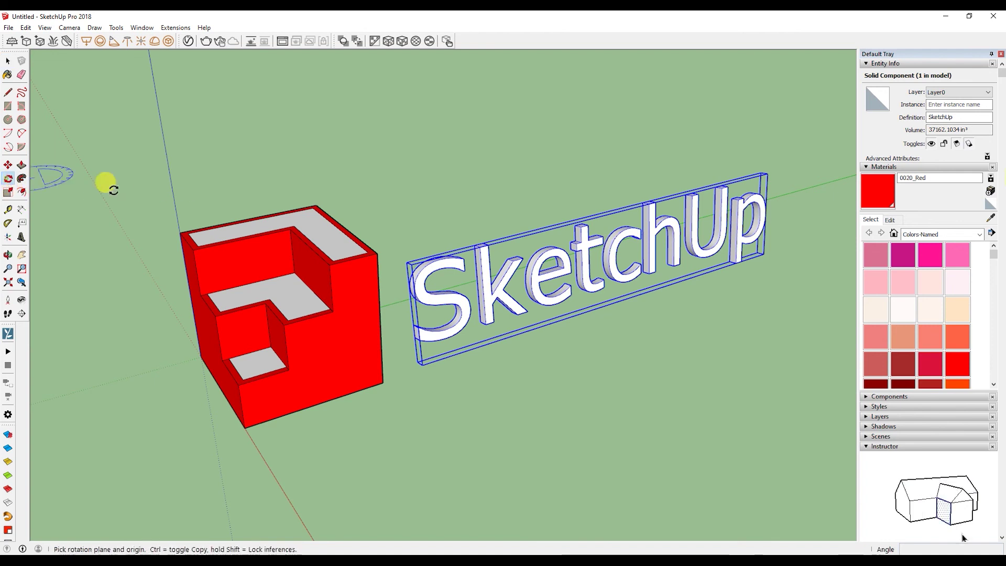
{"action": "left_click", "coordinate": [581, 227]}
{"action": "left_click", "coordinate": [705, 182]}
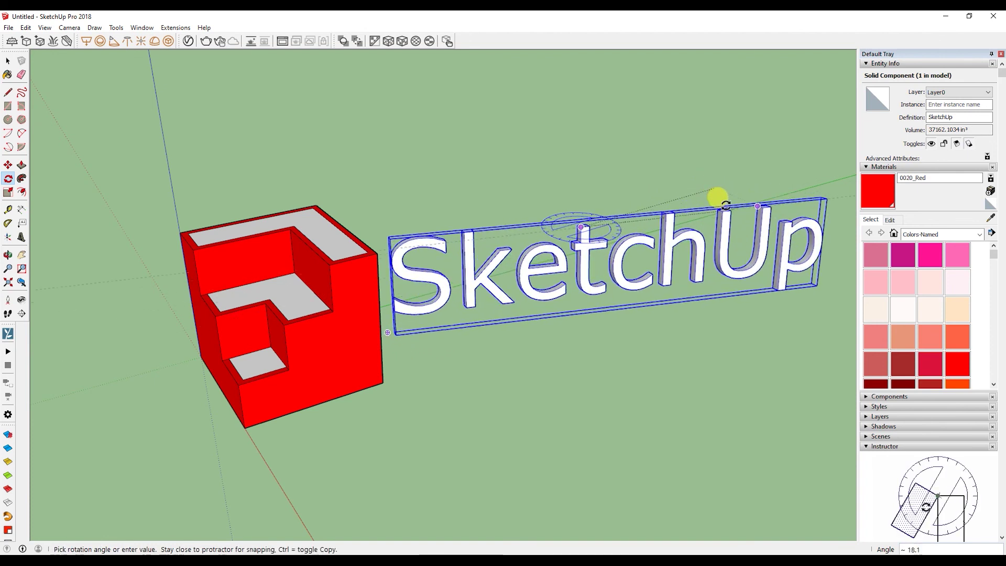
{"action": "left_click", "coordinate": [726, 205]}
{"action": "key", "text": "space"}
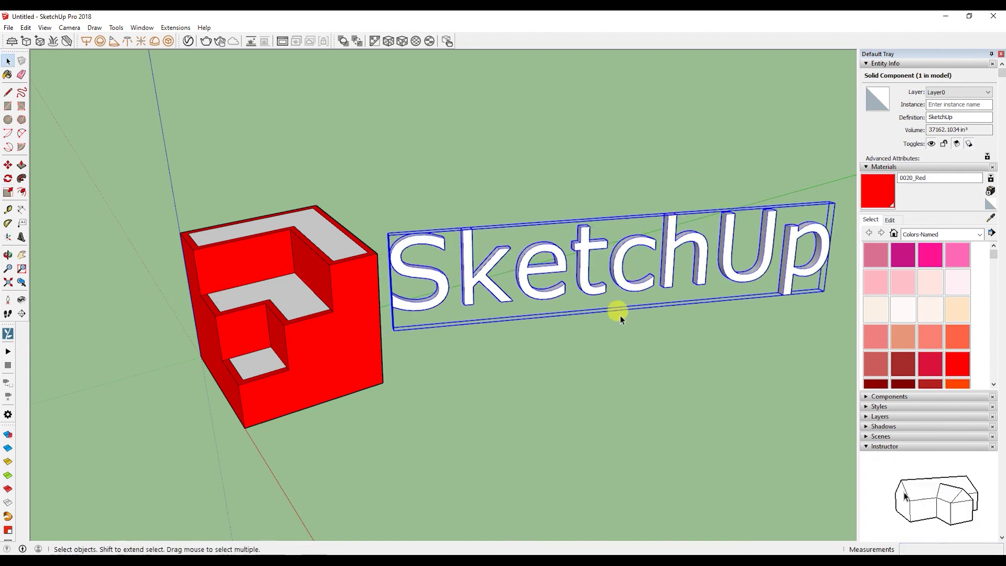
{"action": "middle_click_drag", "start_coordinate": [577, 357], "coordinate": [580, 357]}
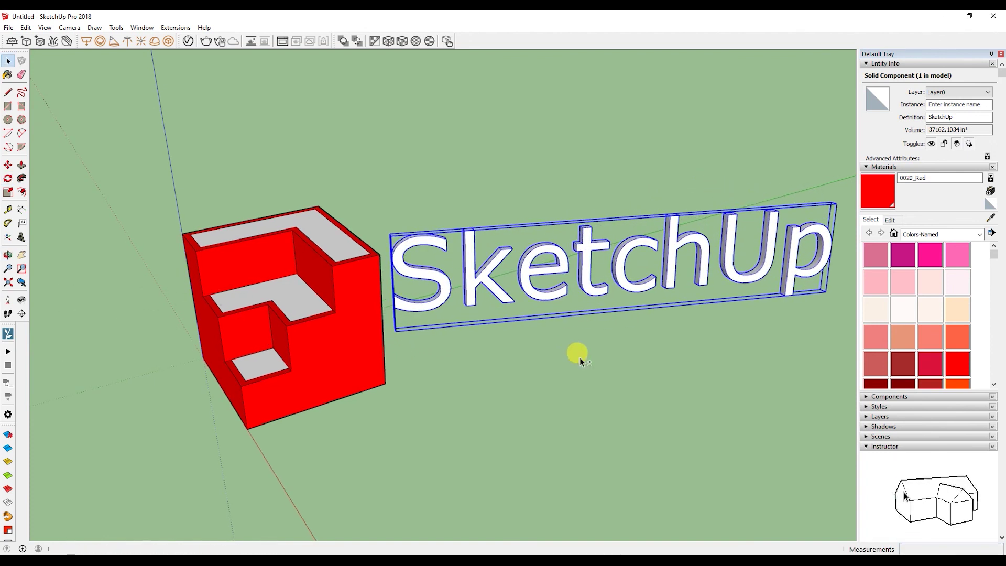